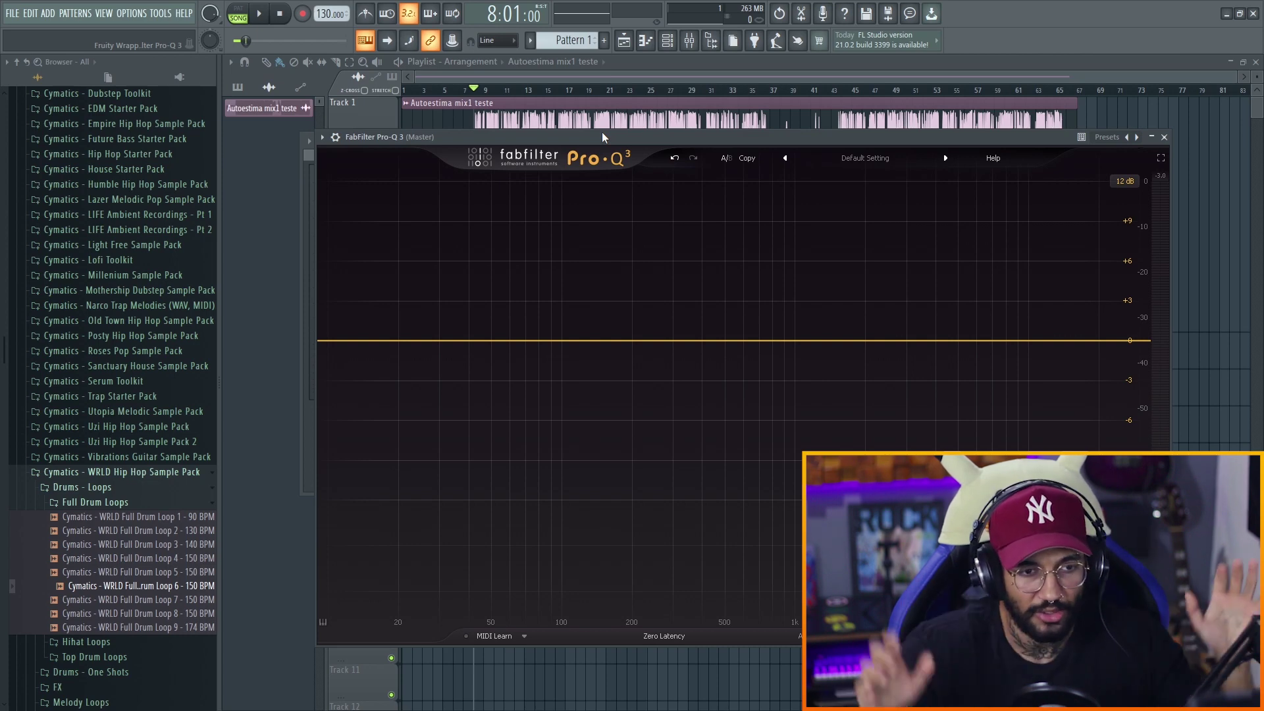
- Load the Center Stereo plugin into slot 2 of the master mixer channel and move its window toward the middle
{"action": "key", "text": "F9"}
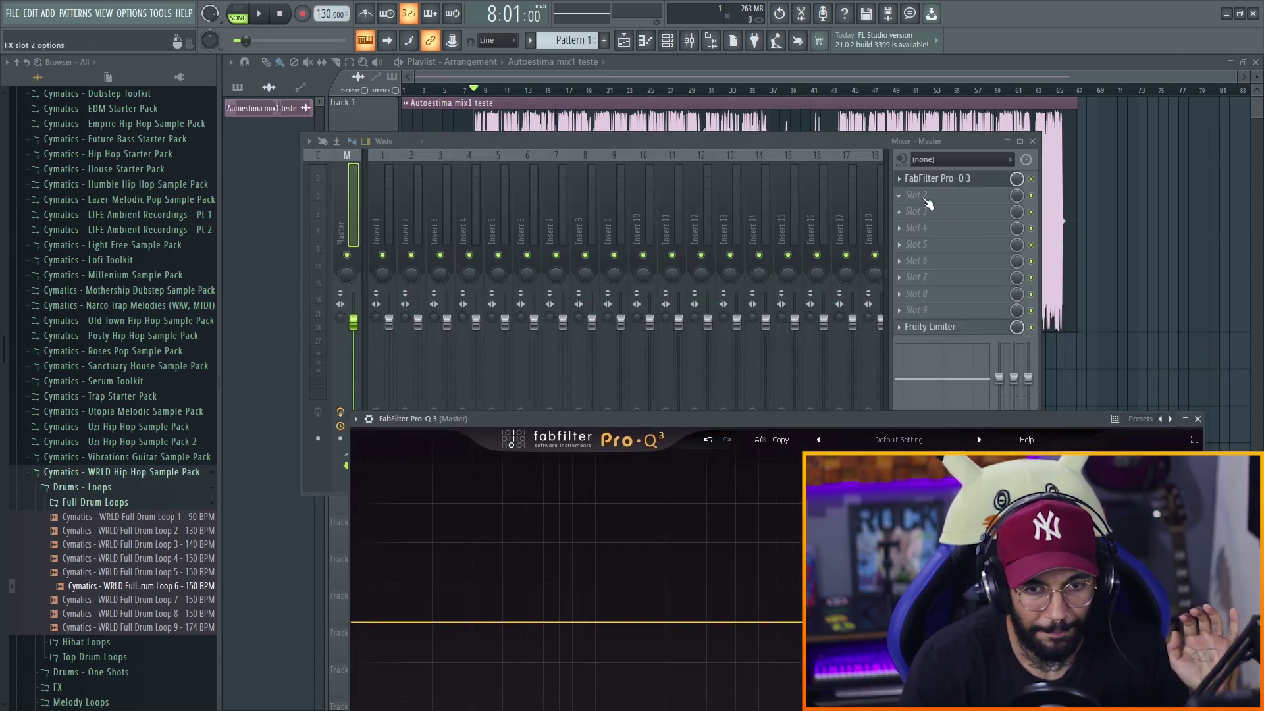
{"action": "left_click", "coordinate": [922, 195]}
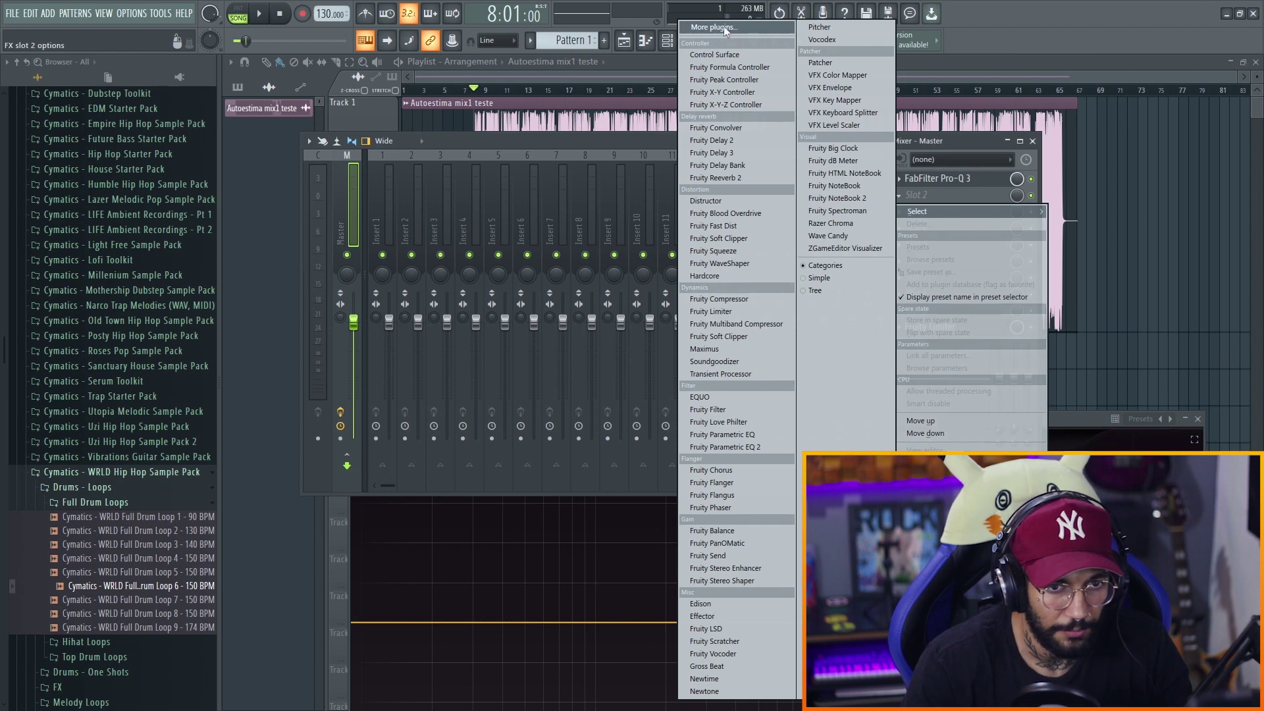
{"action": "left_click", "coordinate": [726, 30]}
{"action": "type", "text": "cen"}
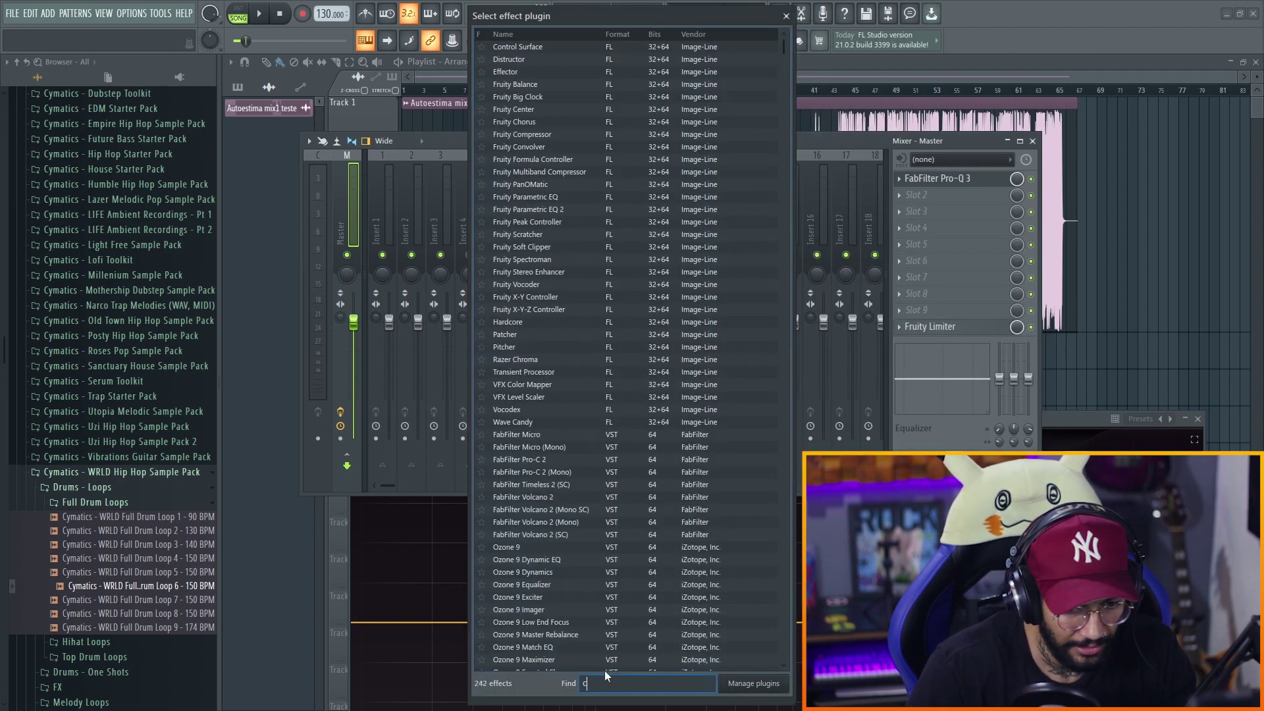
{"action": "double_click", "coordinate": [543, 61]}
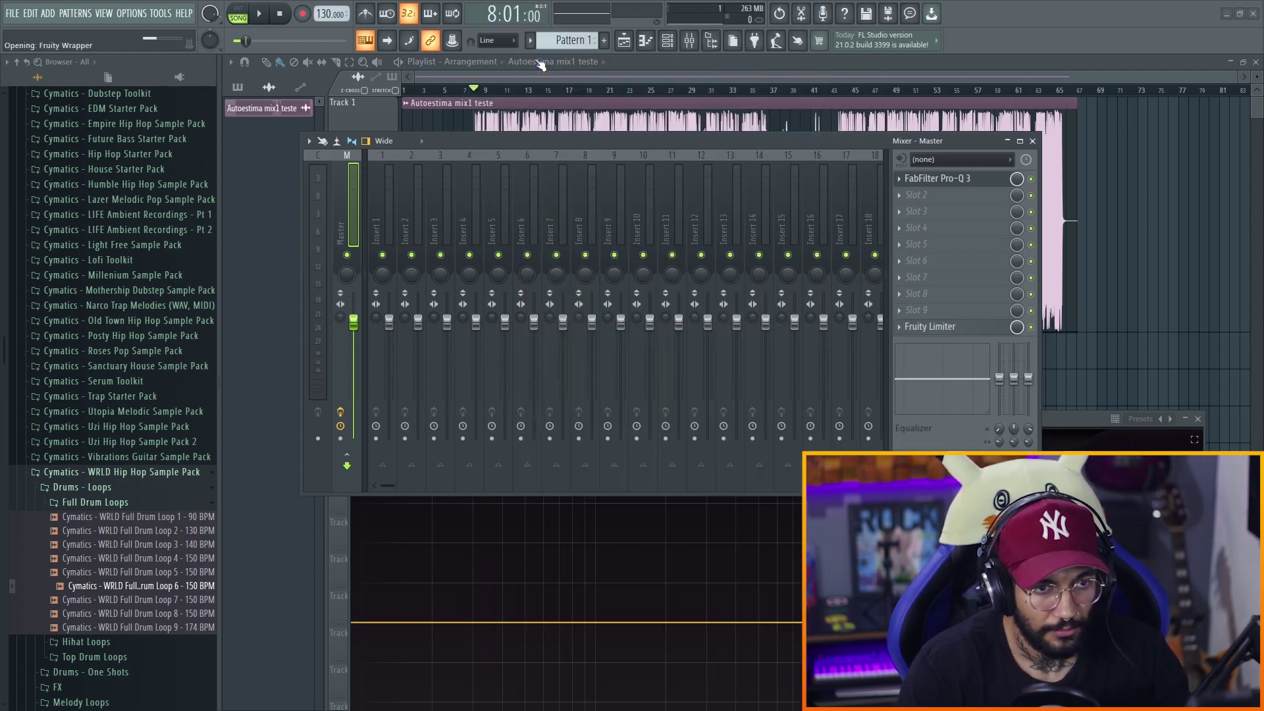
{"action": "left_click_drag", "start_coordinate": [456, 135], "coordinate": [623, 136]}
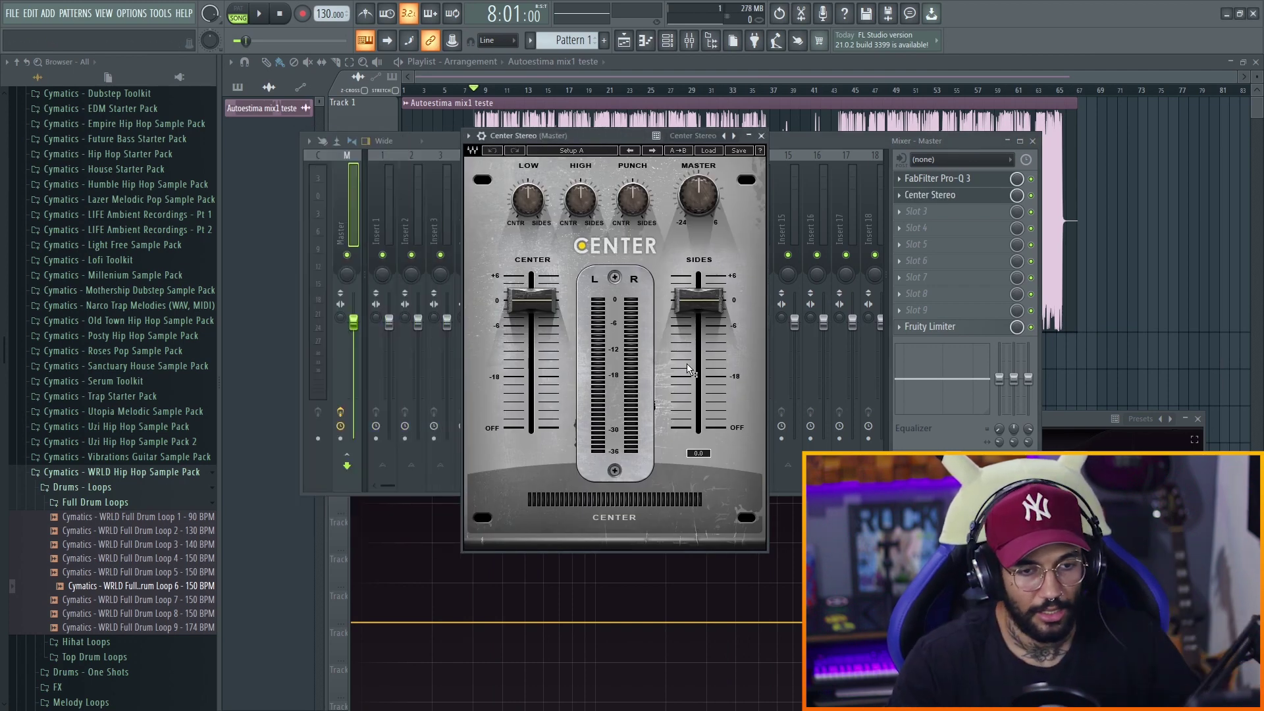
- Turn Center's Sides level fully off and play the song to hear only the center signal
{"action": "left_click_drag", "start_coordinate": [696, 301], "coordinate": [698, 435]}
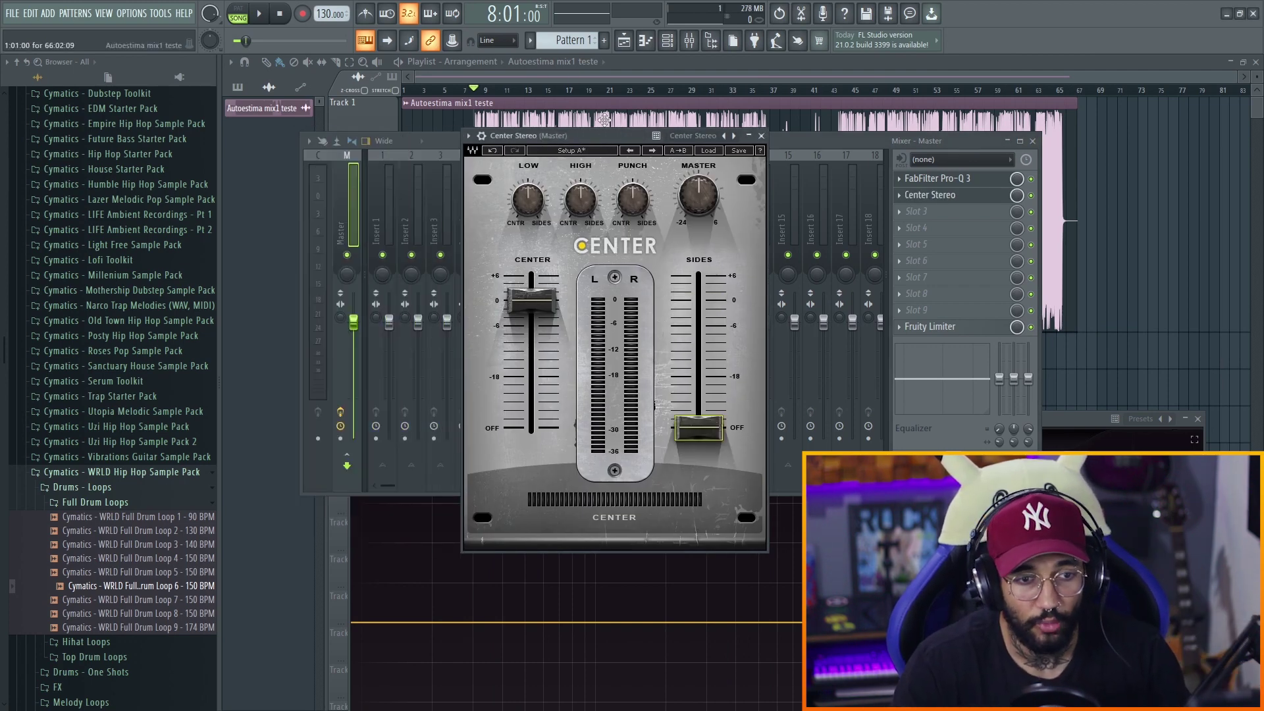
{"action": "left_click_drag", "start_coordinate": [598, 136], "coordinate": [606, 136]}
{"action": "key", "text": "space"}
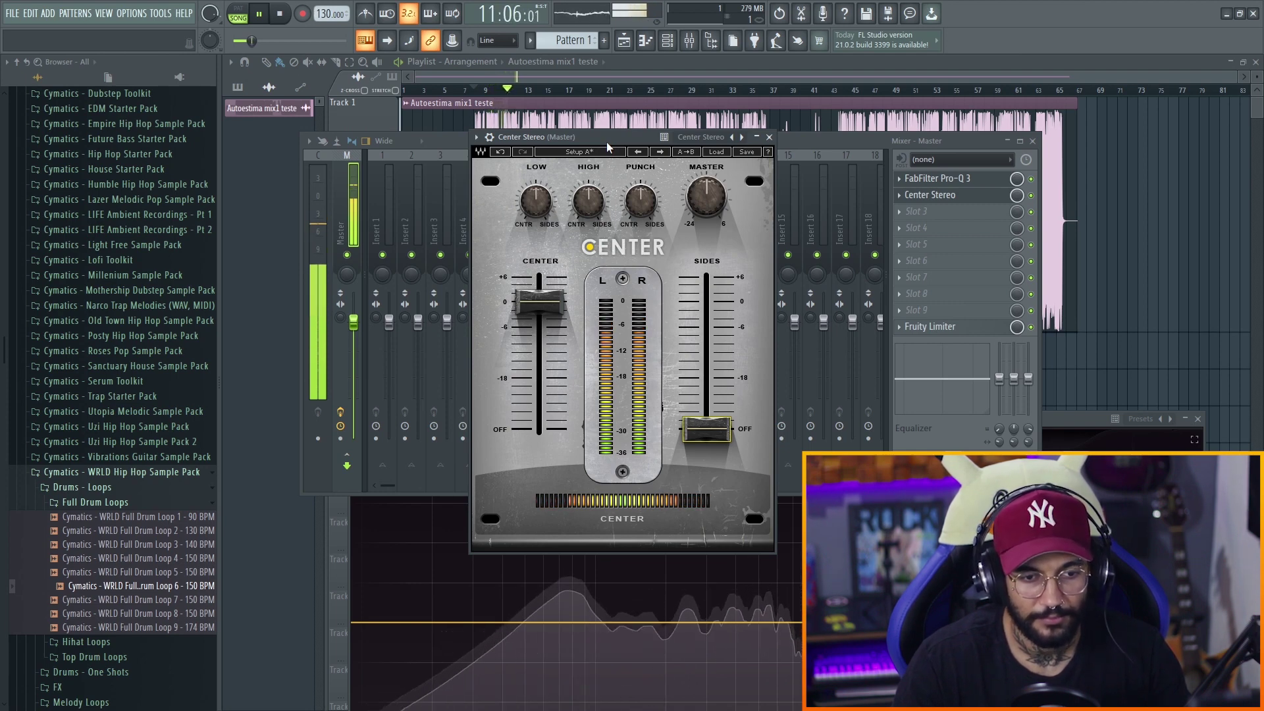
{"action": "key", "text": "space"}
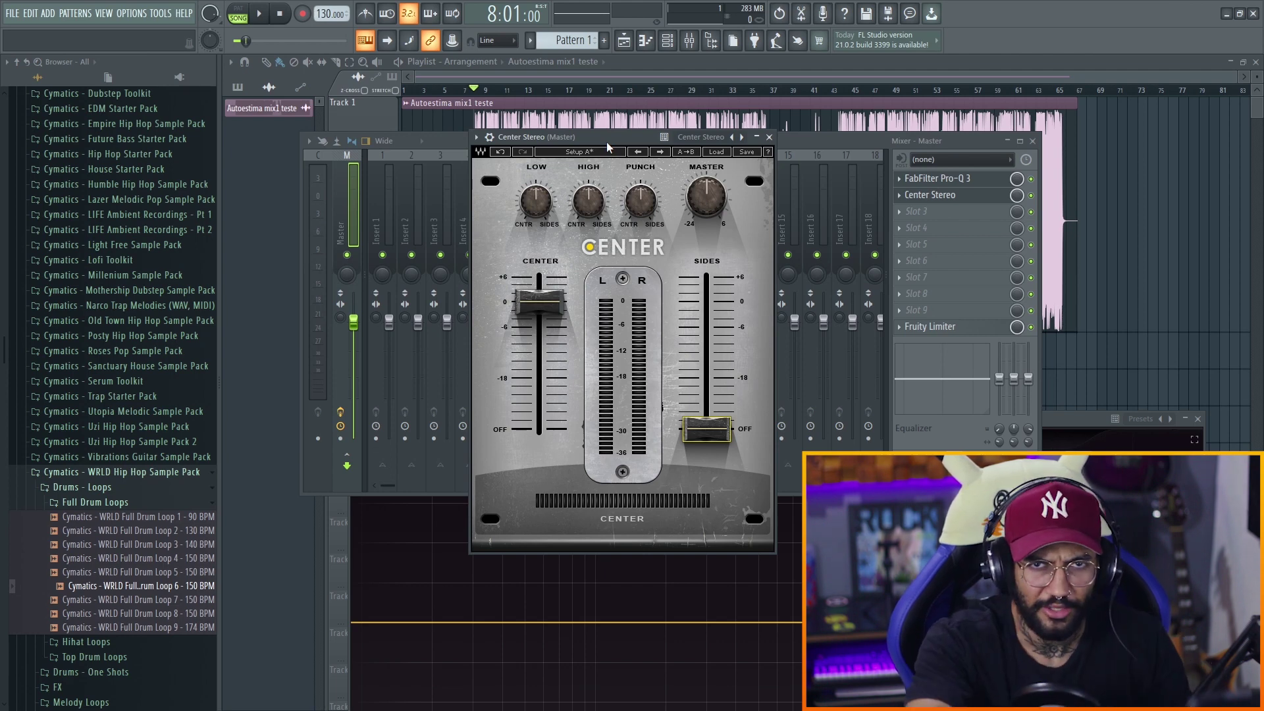
{"action": "key", "text": "space"}
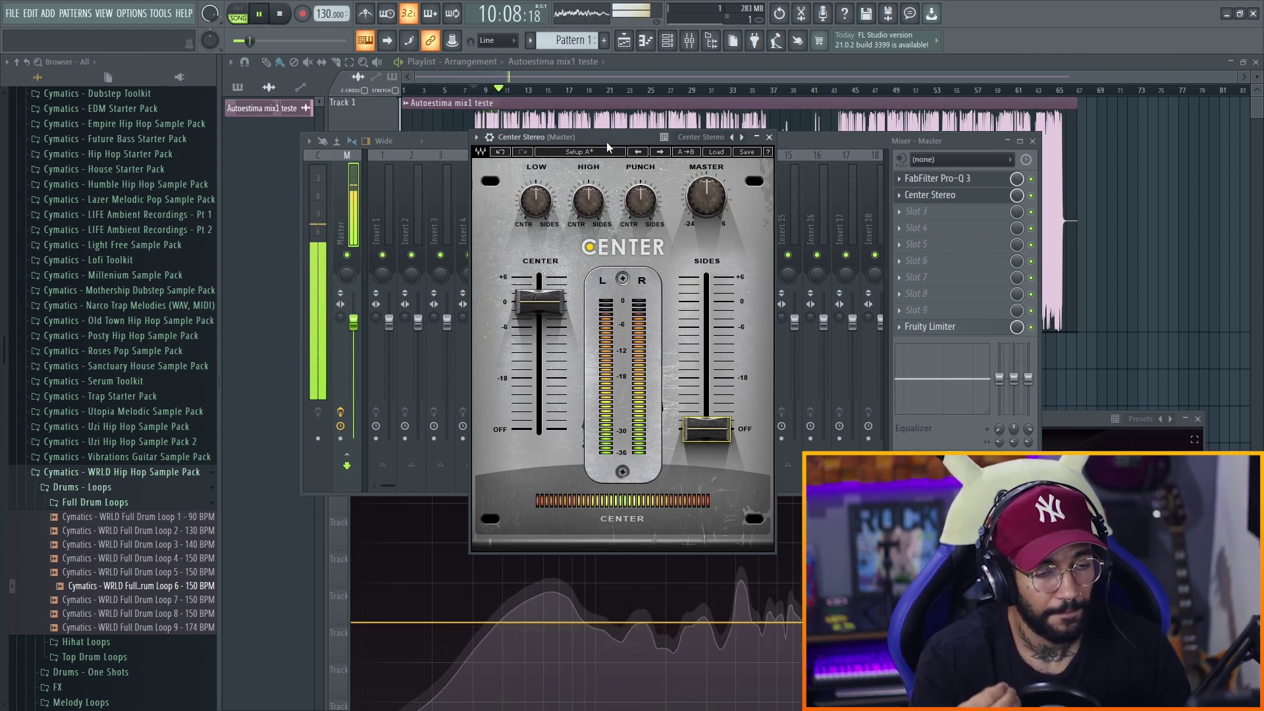
{"action": "key", "text": "space"}
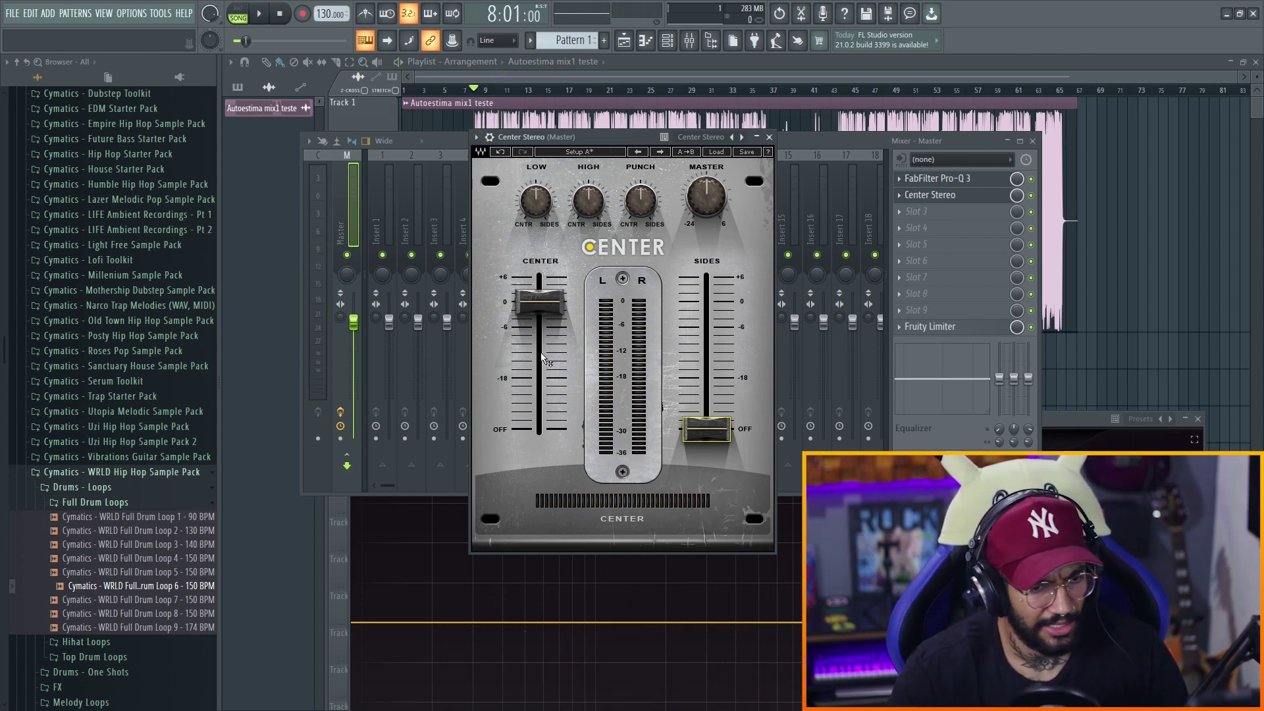
- Turn the Center level fully off, raise Sides to -0.1, and play the song to hear only the side signal
{"action": "mouse_move", "coordinate": [542, 359]}
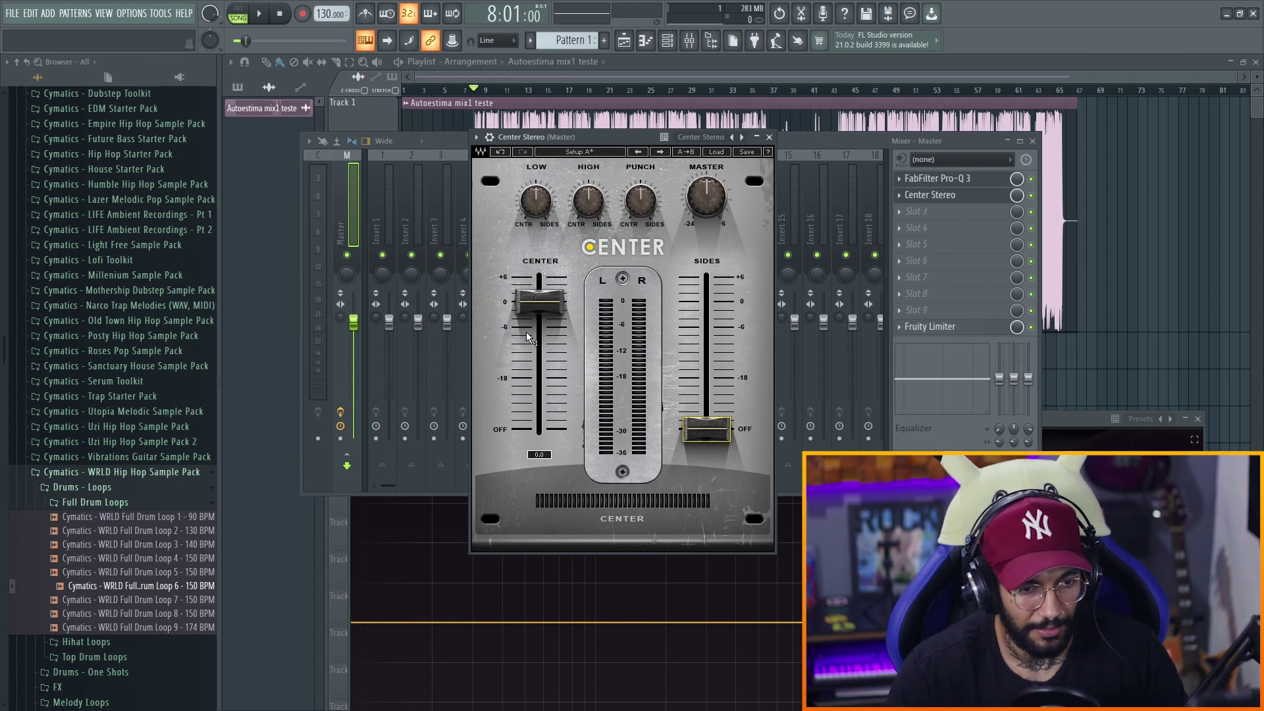
{"action": "left_click_drag", "start_coordinate": [526, 332], "coordinate": [539, 429]}
{"action": "left_click_drag", "start_coordinate": [732, 427], "coordinate": [733, 301]}
{"action": "key", "text": "space"}
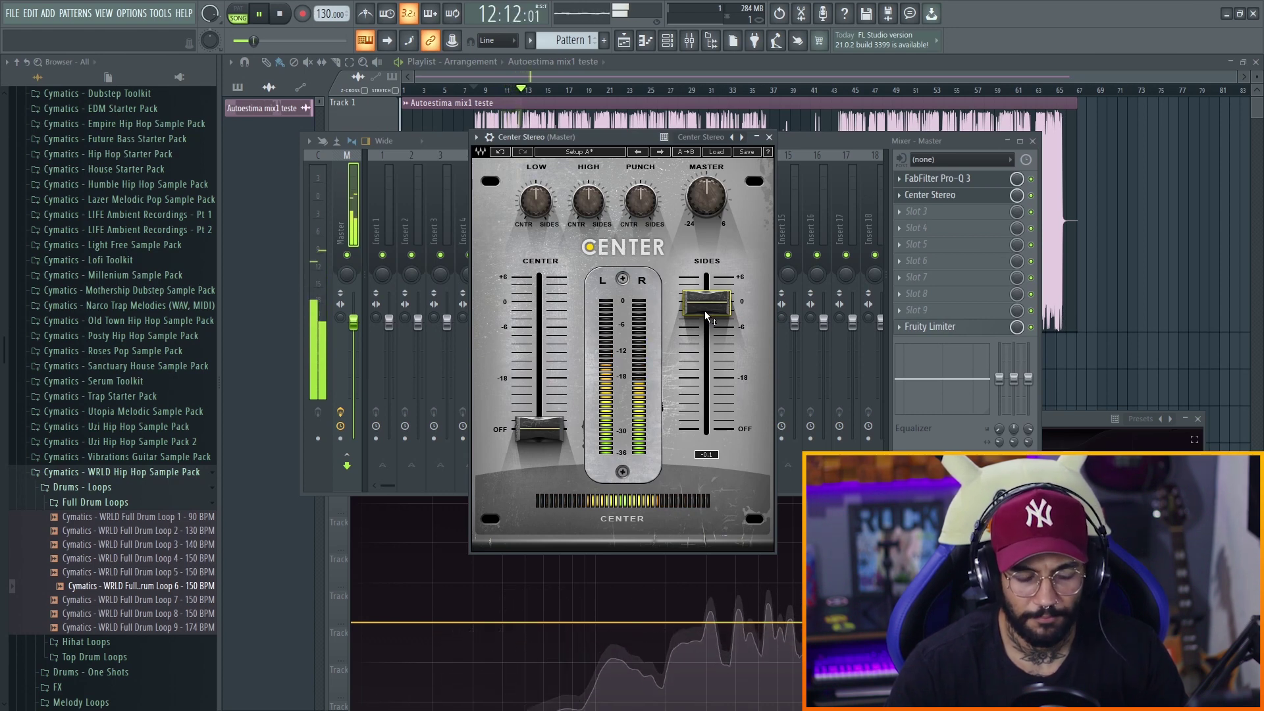
{"action": "key", "text": "space"}
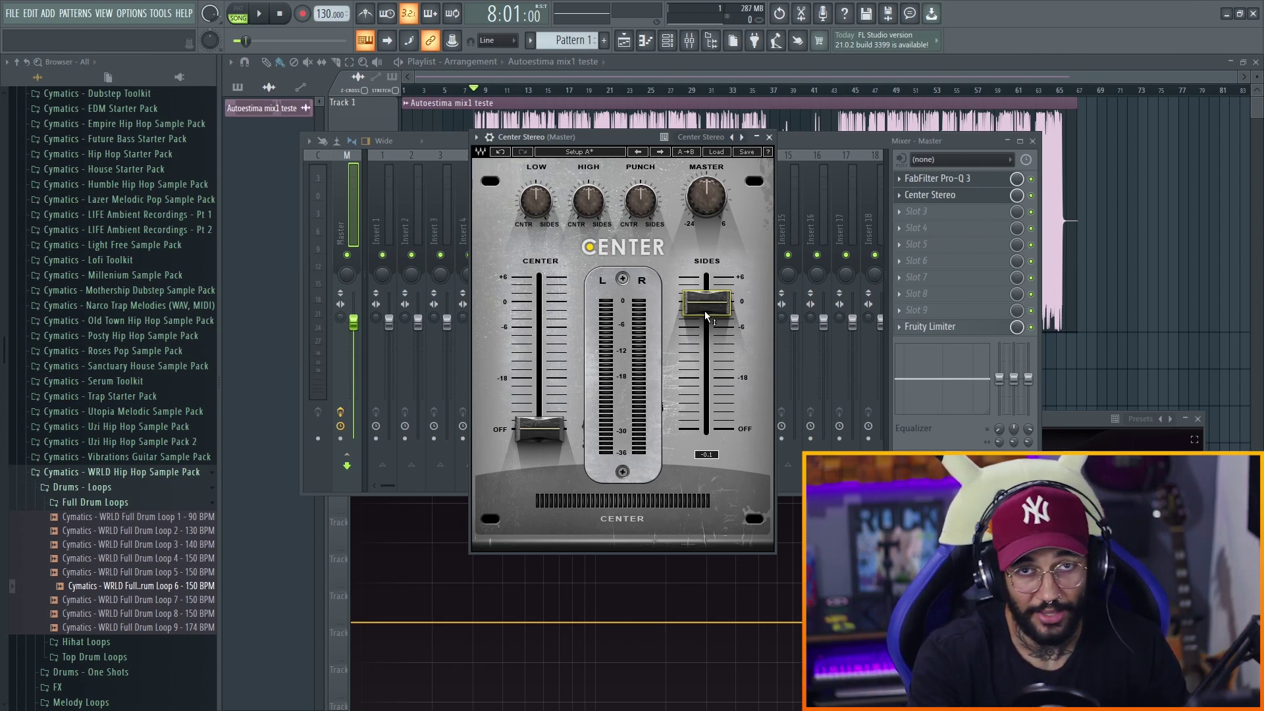
- Compare during playback by turning Sides fully off and raising the Center level to 0.1
{"action": "key", "text": "space"}
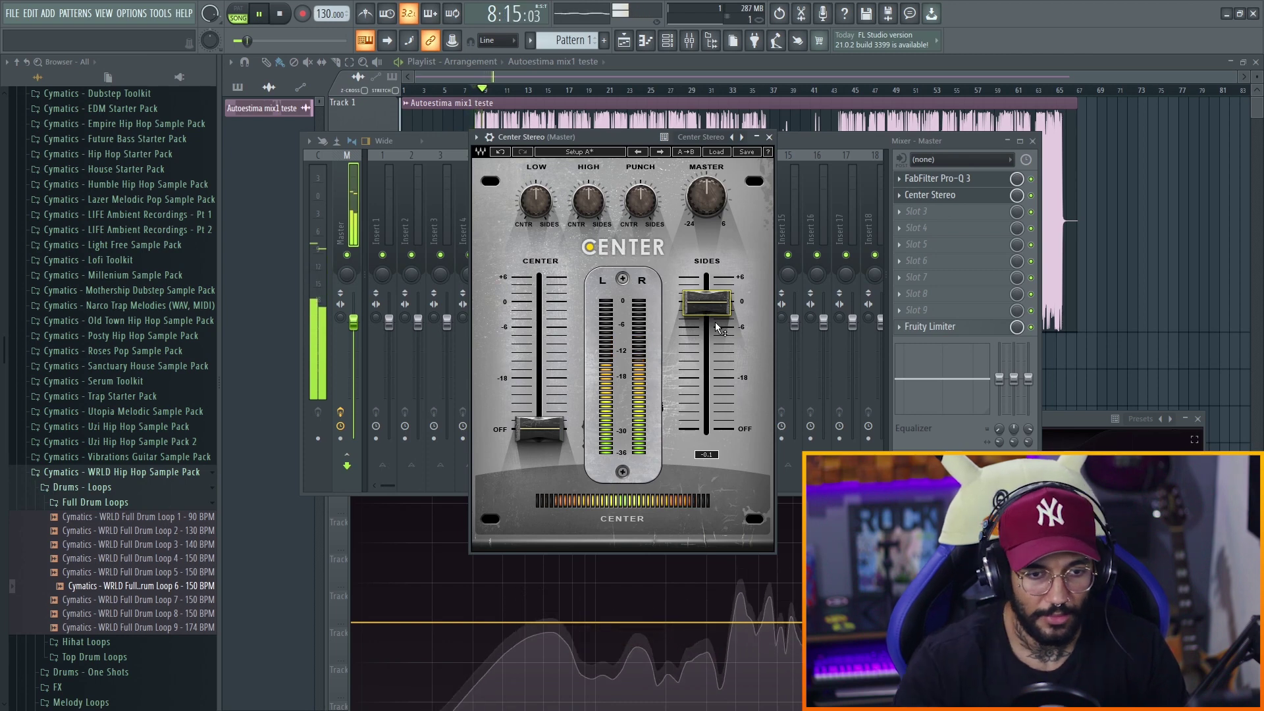
{"action": "left_click_drag", "start_coordinate": [701, 303], "coordinate": [705, 429]}
{"action": "key", "text": "space"}
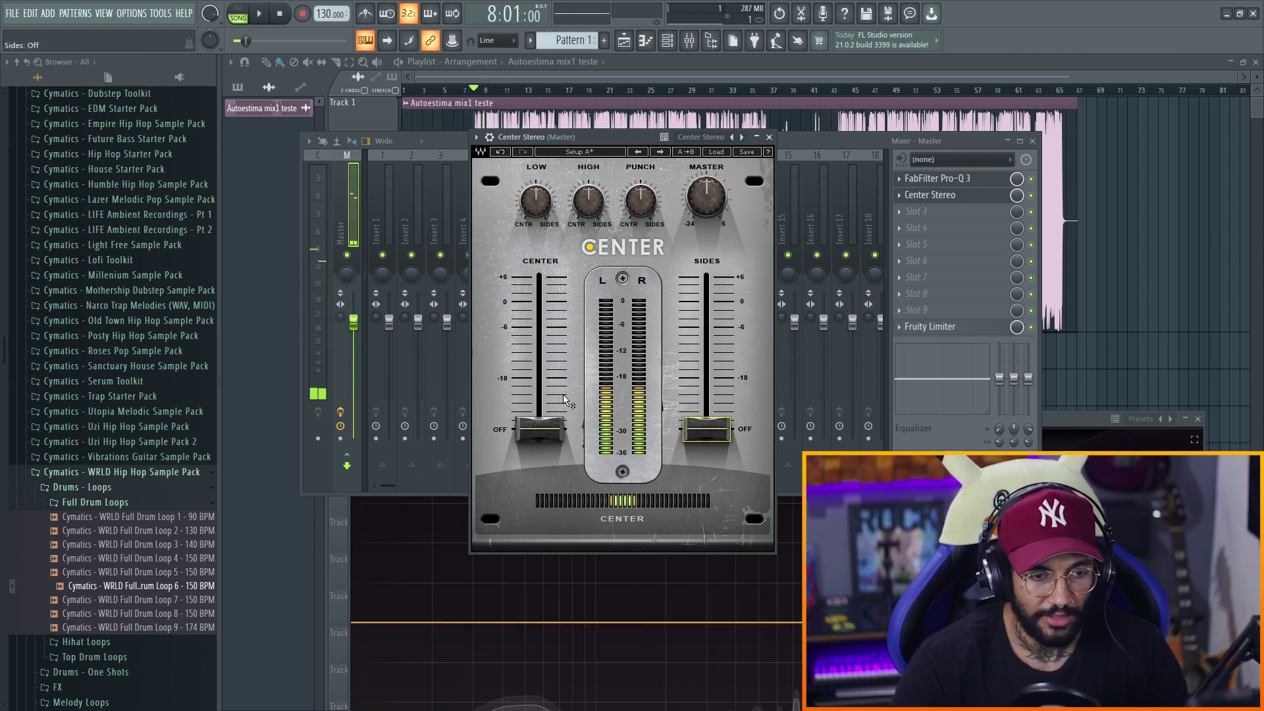
{"action": "key", "text": "space"}
{"action": "left_click_drag", "start_coordinate": [540, 429], "coordinate": [542, 307]}
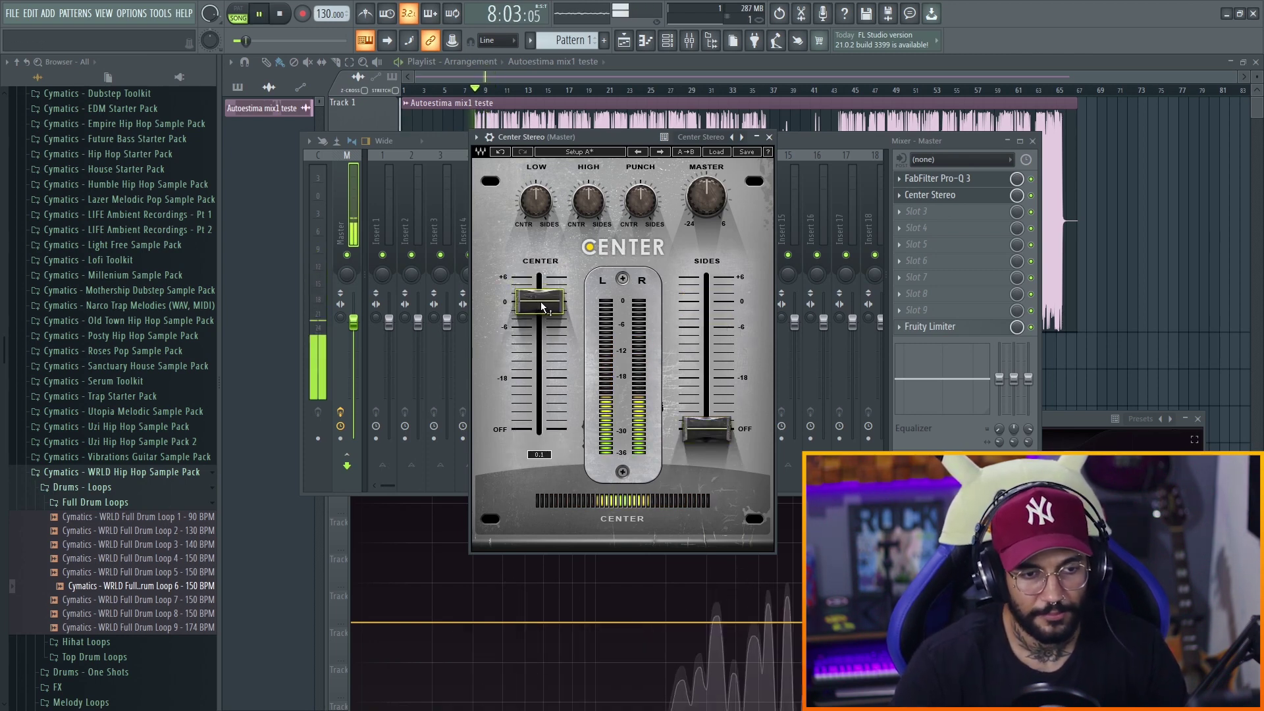
{"action": "key", "text": "space"}
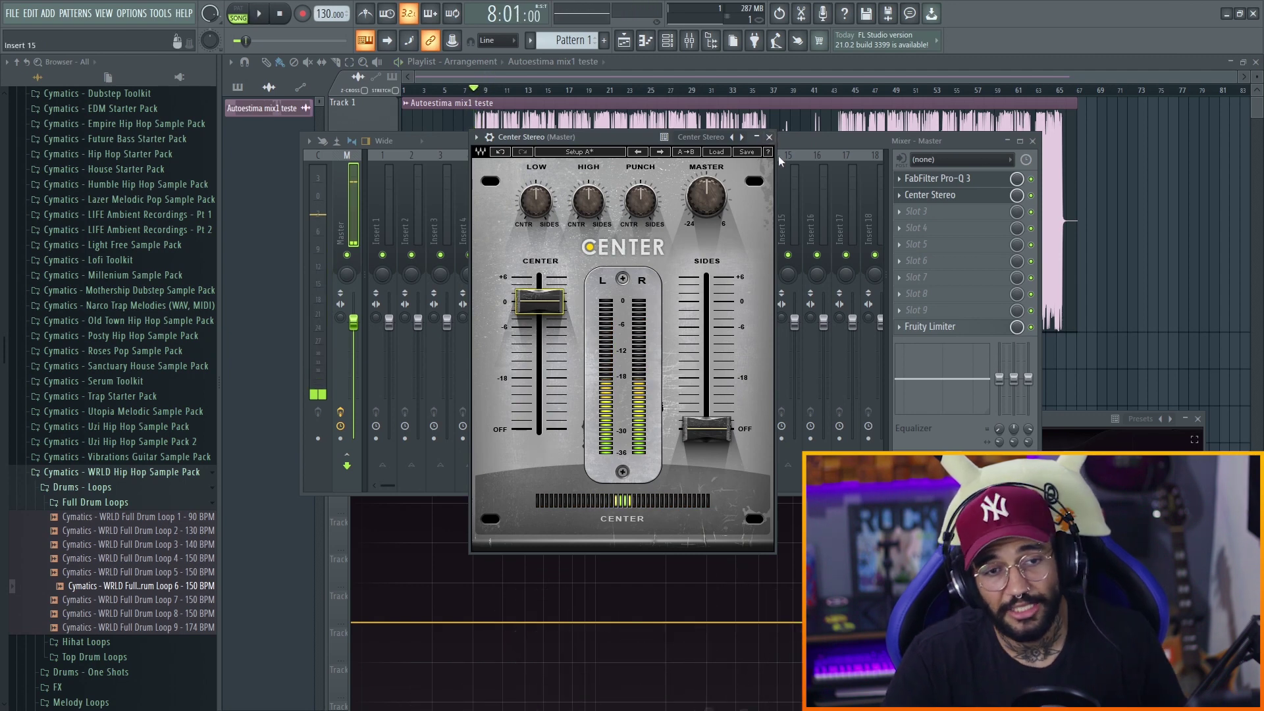
- Bypass the Center Stereo effect on the master channel and bring the FabFilter Pro-Q 3 equalizer to the front
{"action": "left_click", "coordinate": [955, 195]}
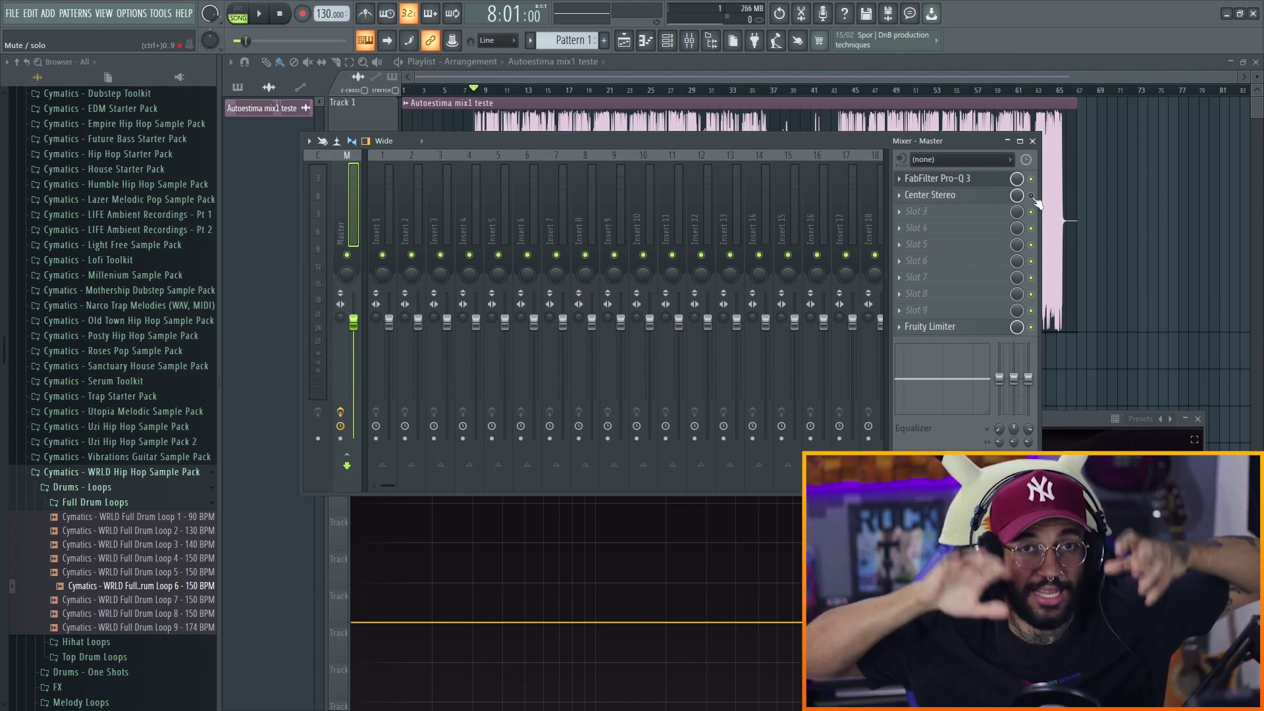
{"action": "left_click", "coordinate": [1032, 195]}
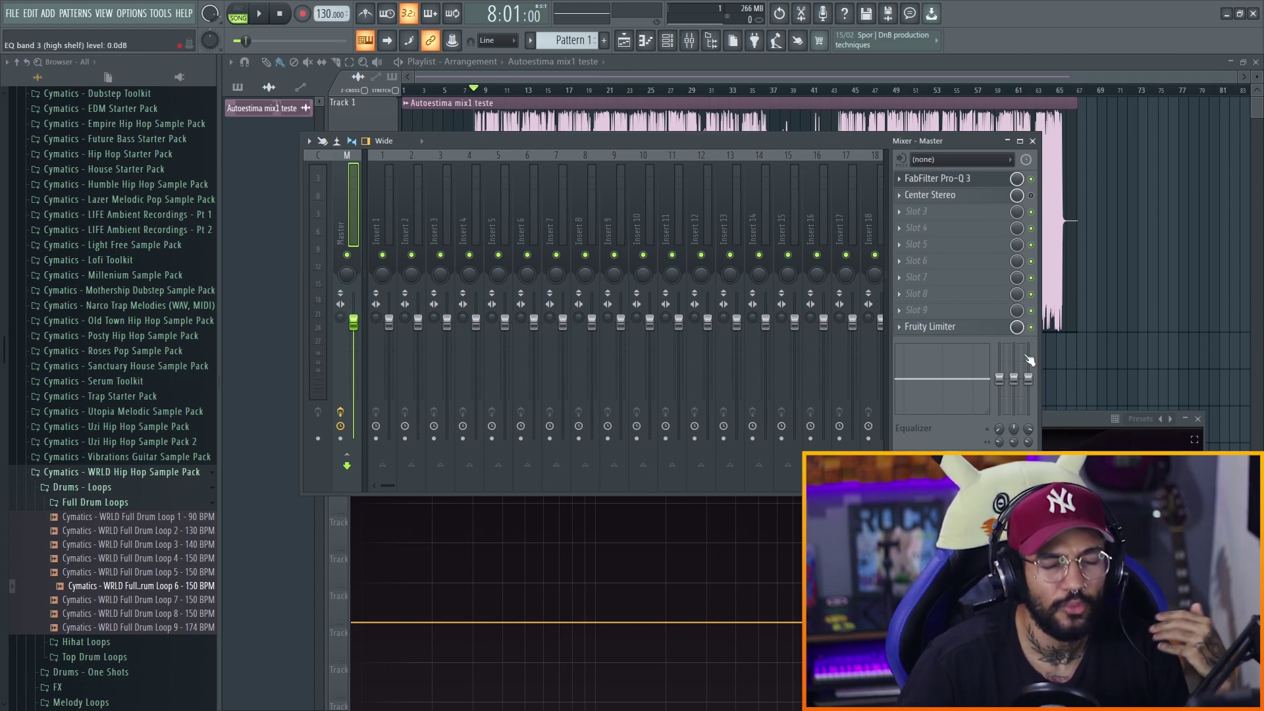
{"action": "left_click", "coordinate": [1098, 433]}
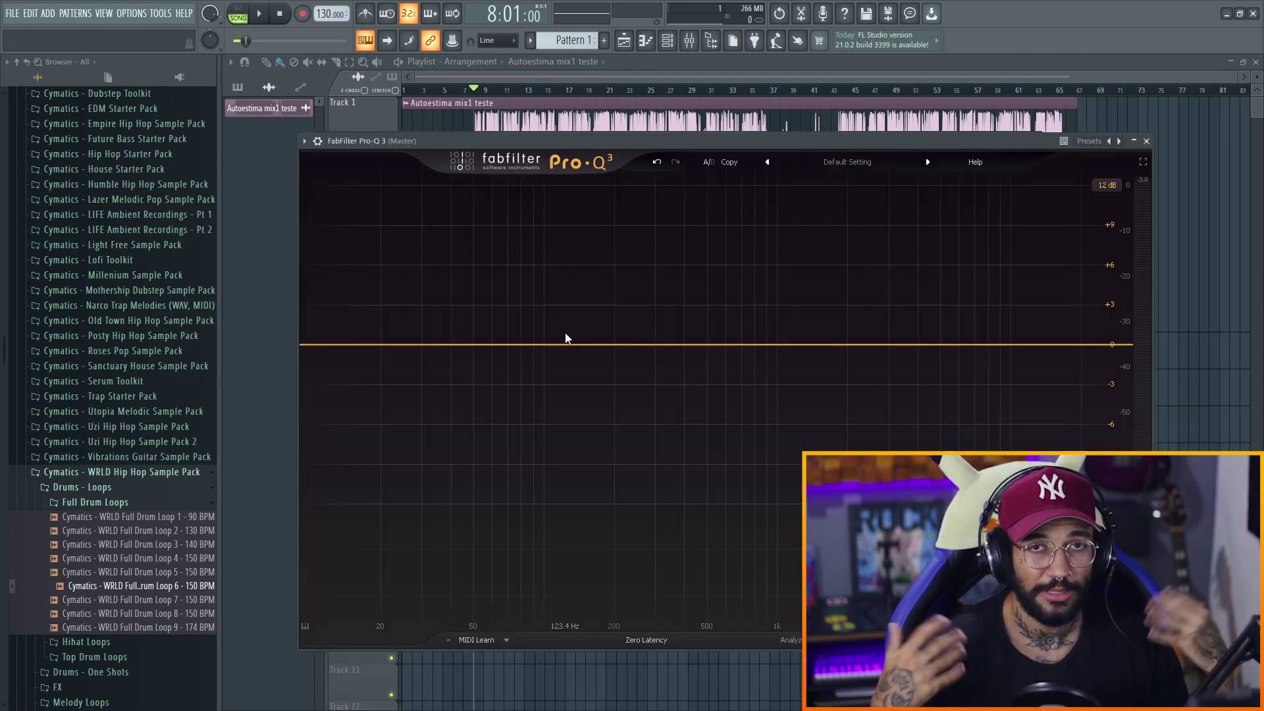
- Add an equalizer band at about 178 Hz, try its Mid stereo placement, and set the placement to Side
{"action": "left_click", "coordinate": [602, 345]}
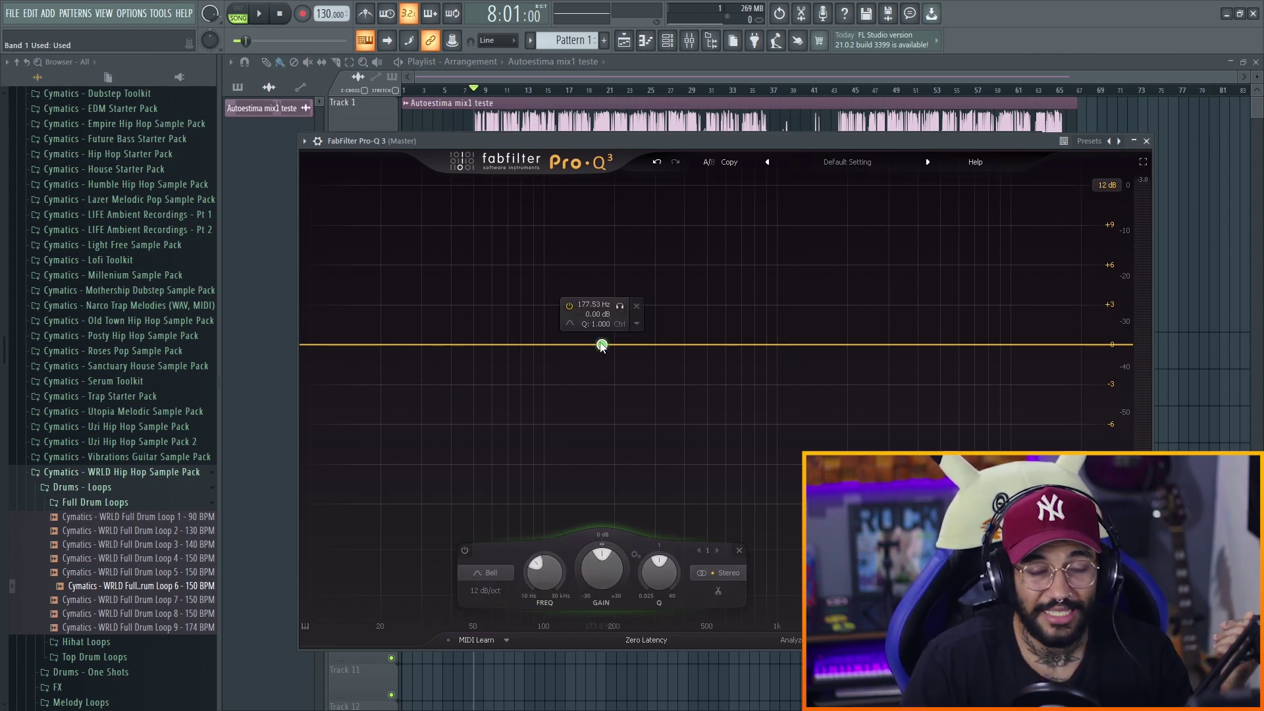
{"action": "left_click", "coordinate": [732, 571]}
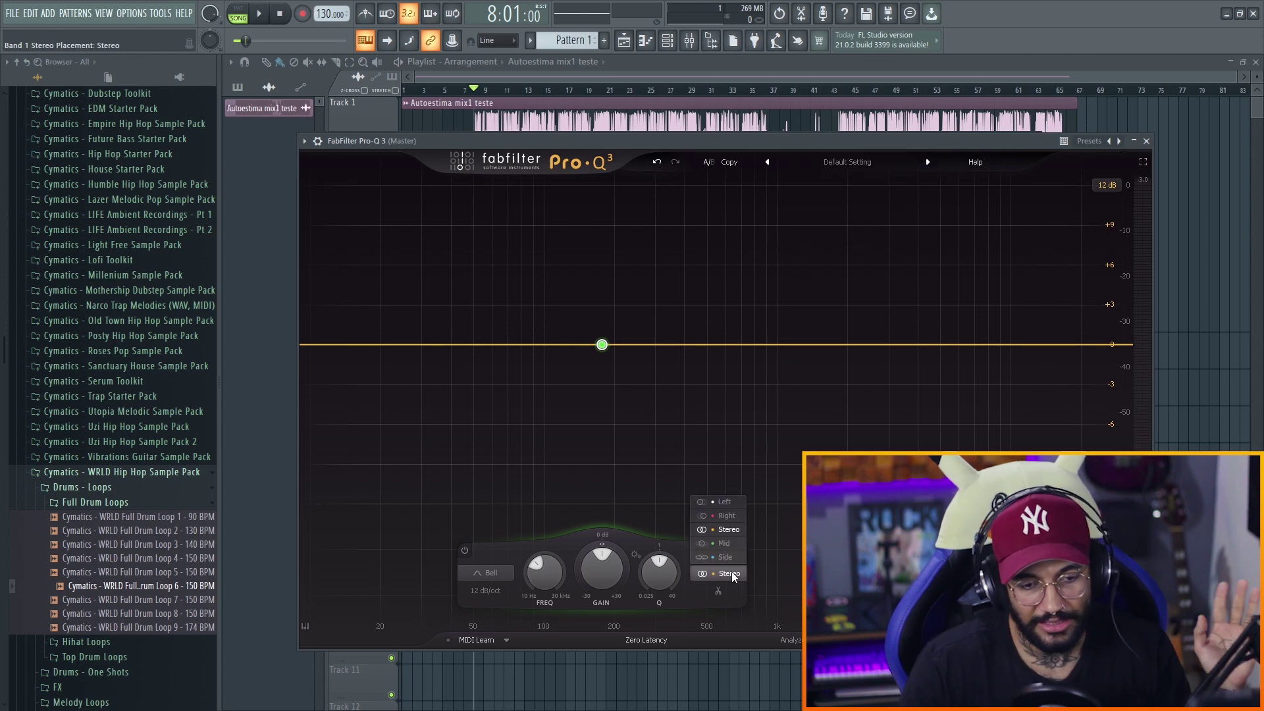
{"action": "left_click", "coordinate": [725, 543]}
{"action": "left_click", "coordinate": [717, 574]}
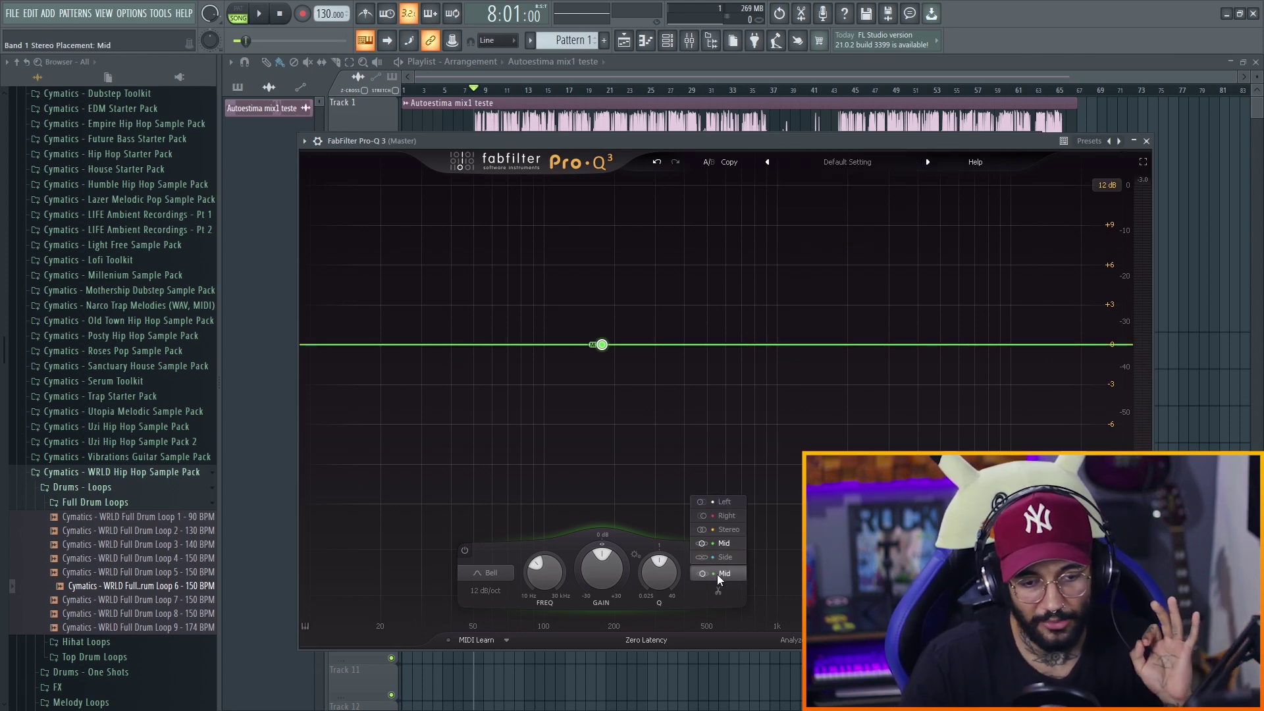
{"action": "left_click", "coordinate": [722, 557]}
{"action": "left_click", "coordinate": [728, 574]}
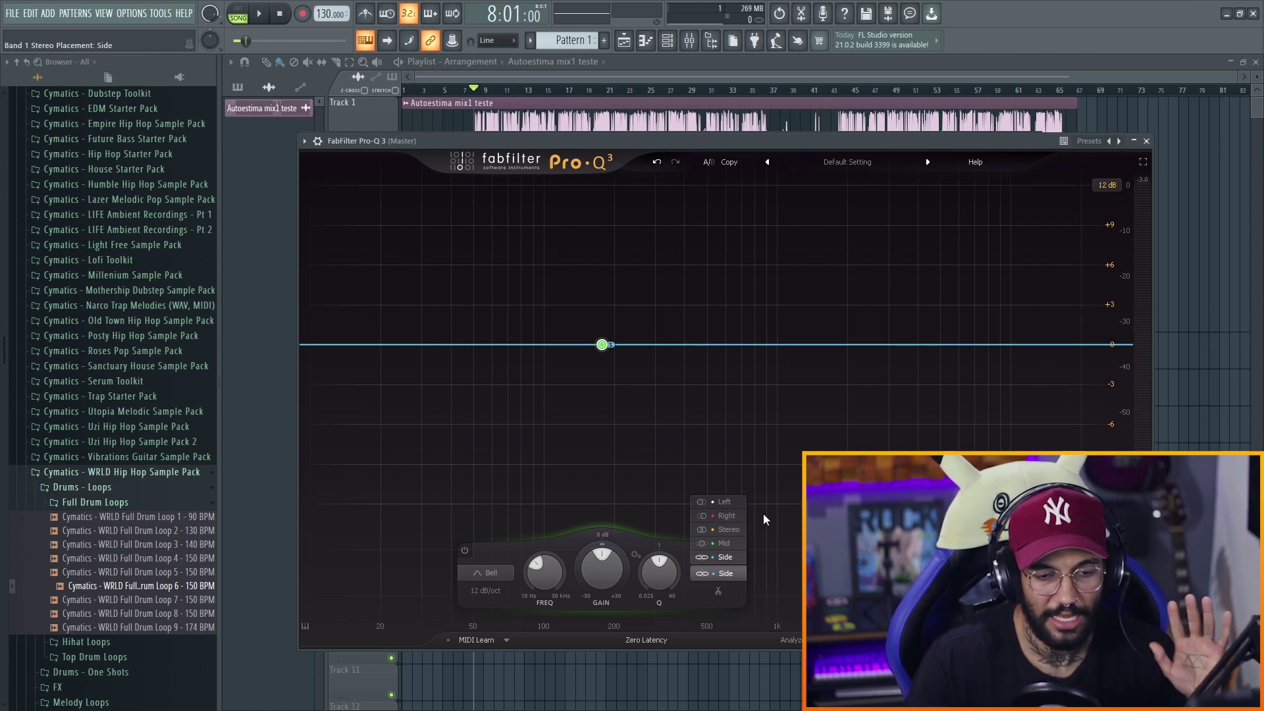
{"action": "left_click", "coordinate": [724, 543]}
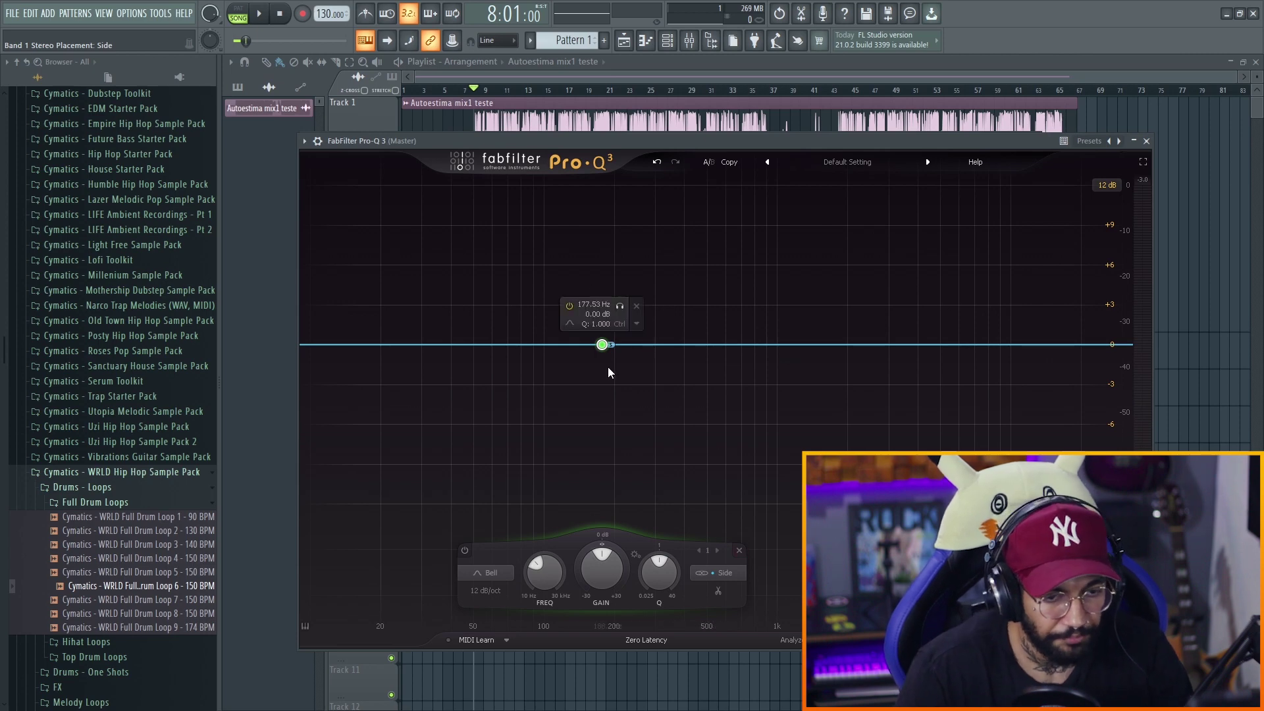
- Change the Side band to a 24 dB/oct Low Cut at about 109 Hz and audition it during playback
{"action": "left_click_drag", "start_coordinate": [600, 344], "coordinate": [424, 353]}
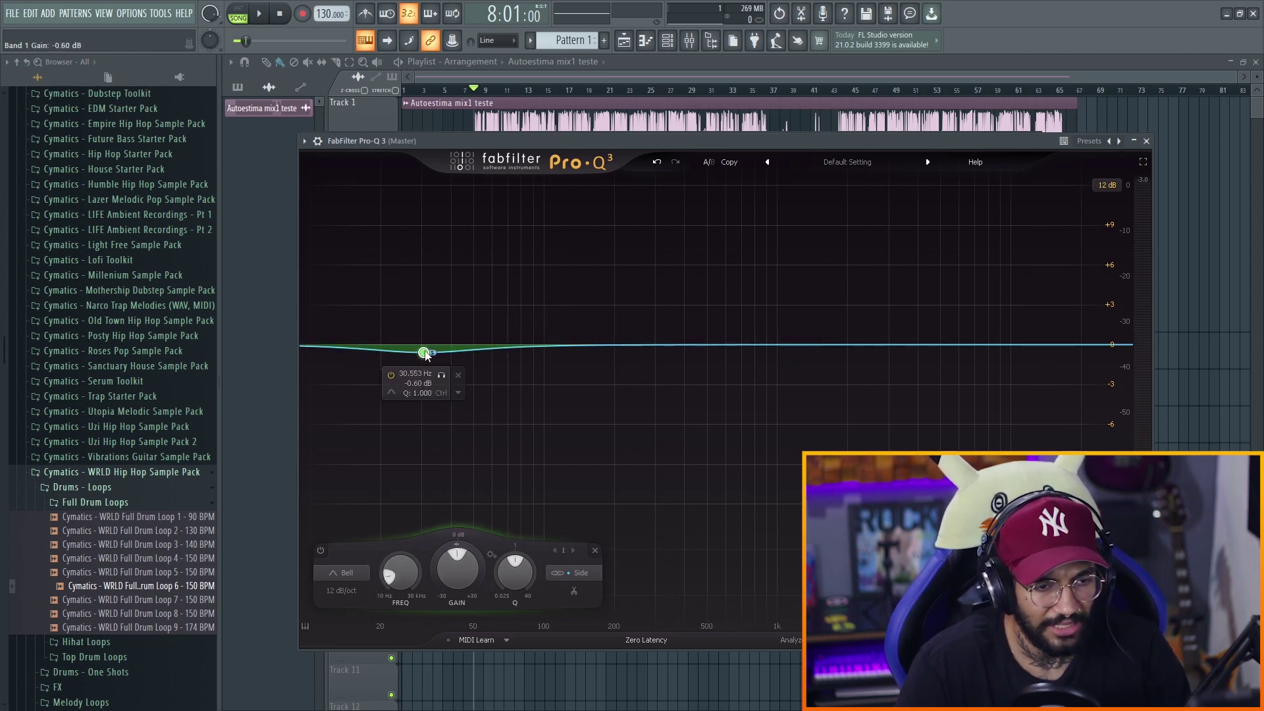
{"action": "left_click", "coordinate": [349, 572]}
{"action": "left_click", "coordinate": [345, 474]}
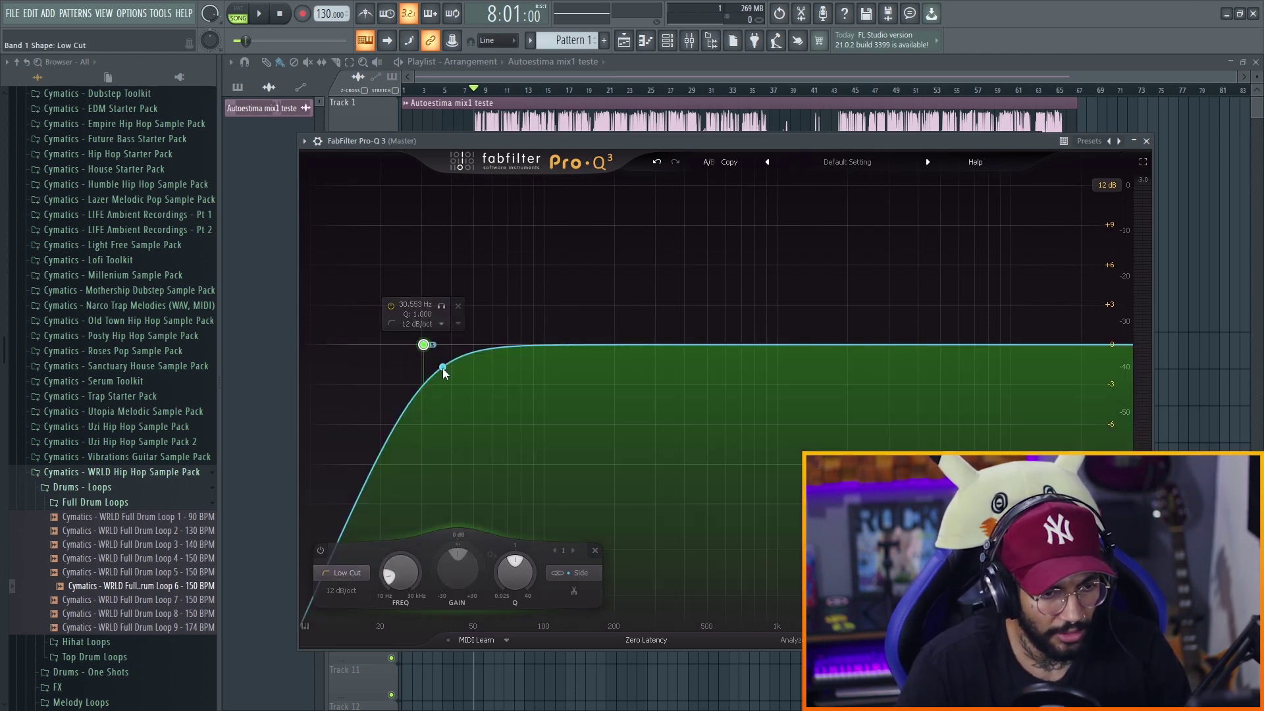
{"action": "left_click_drag", "start_coordinate": [423, 344], "coordinate": [563, 365]}
{"action": "key", "text": "space"}
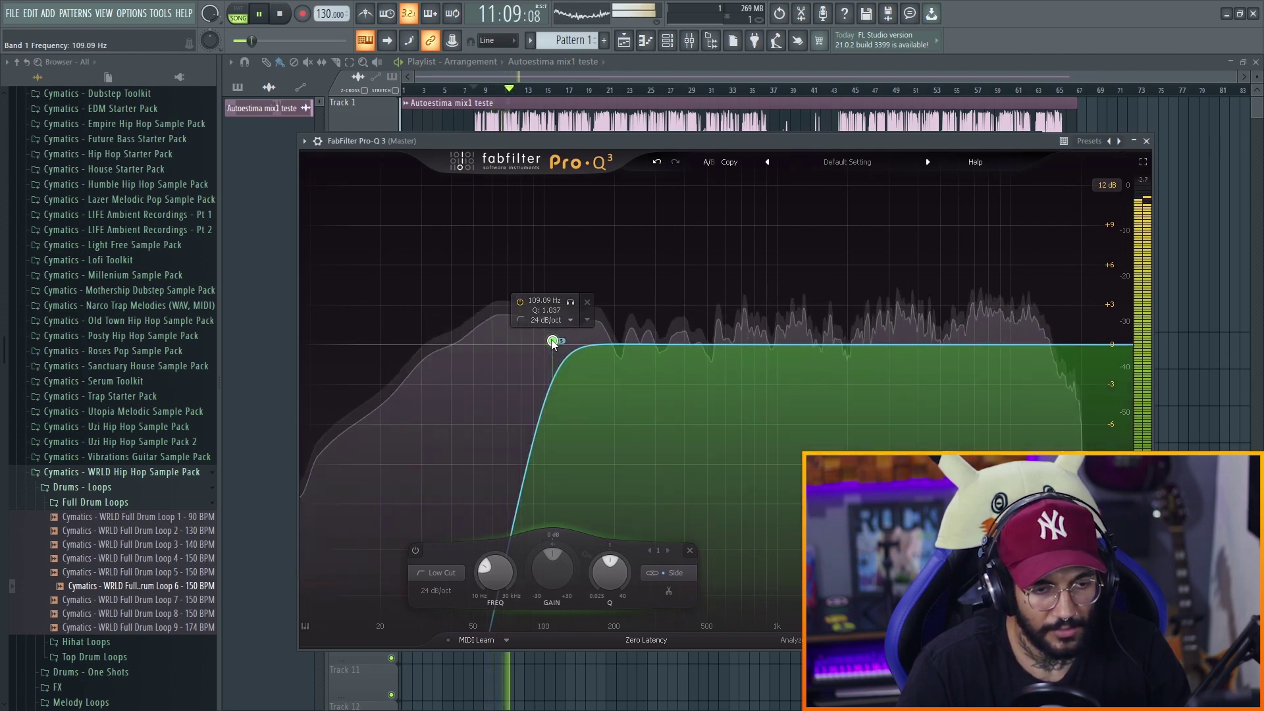
{"action": "key", "text": "space"}
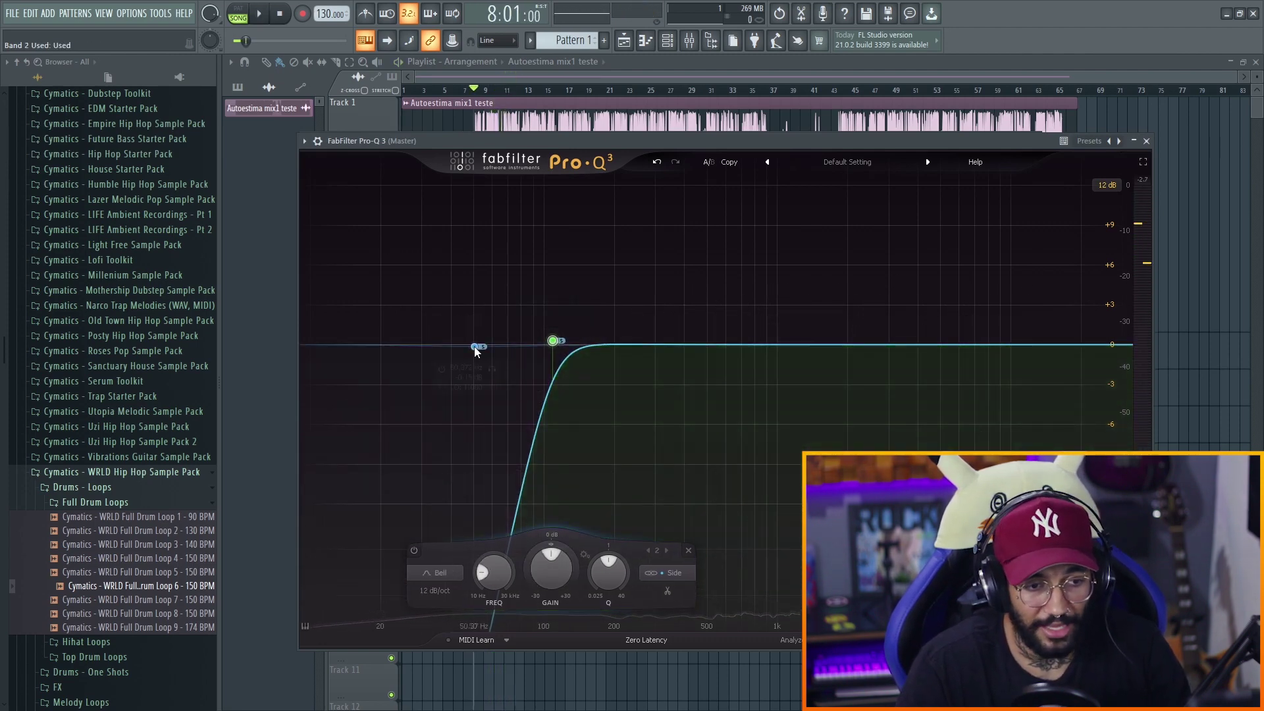
- Add a second band at about 50 Hz with +1.39 dB gain, Mid stereo placement and a Low Shelf shape
{"action": "double_click", "coordinate": [474, 346]}
{"action": "left_click_drag", "start_coordinate": [474, 347], "coordinate": [474, 327]}
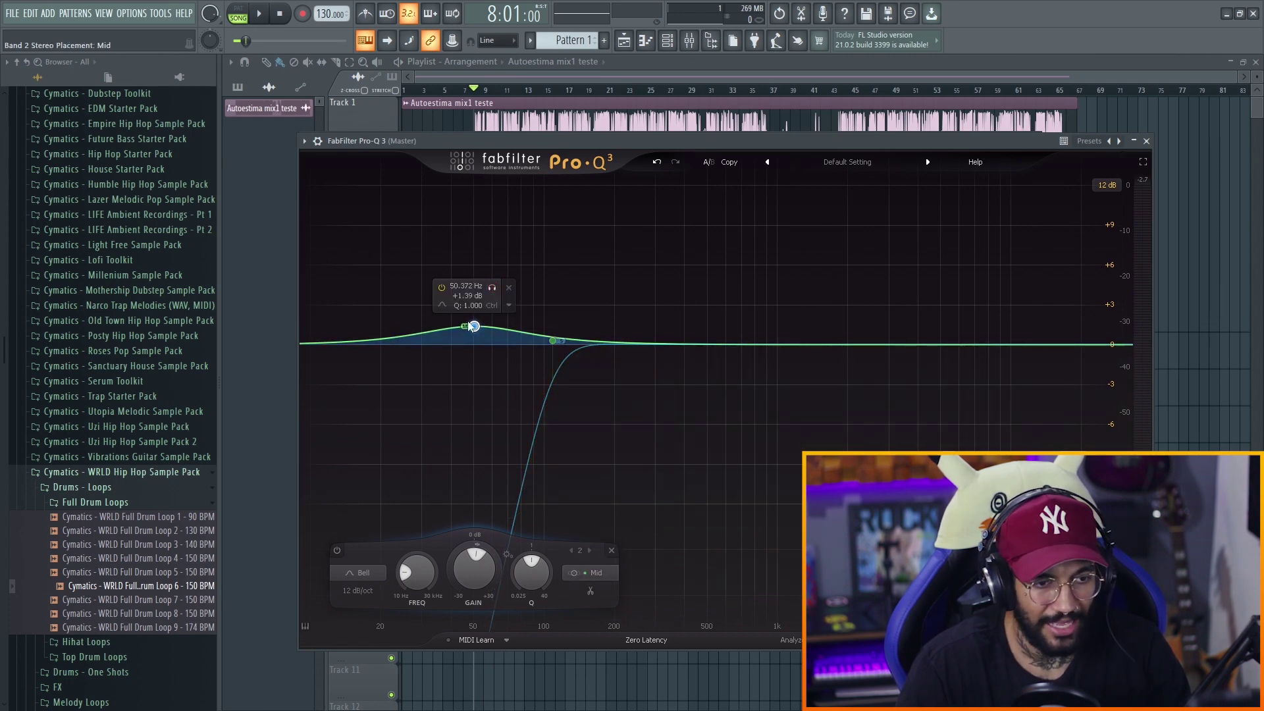
{"action": "left_click", "coordinate": [368, 572]}
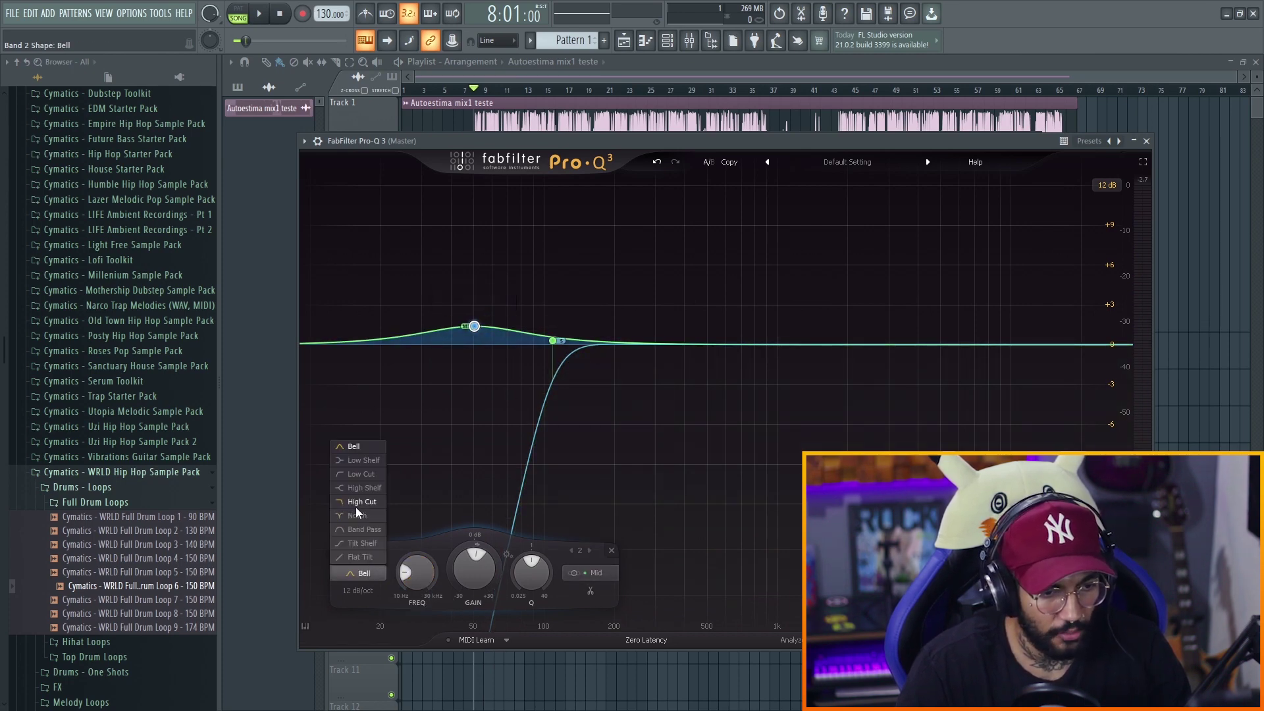
{"action": "left_click", "coordinate": [357, 461]}
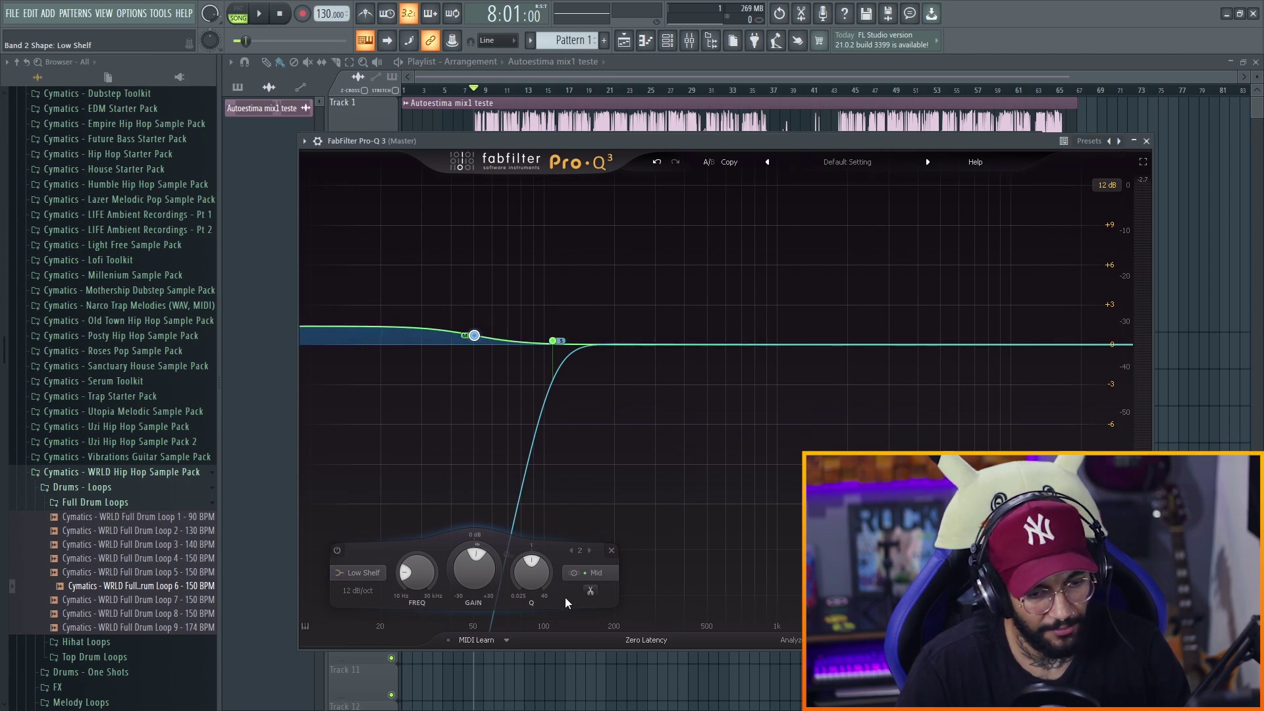
- Adjust the Mid low shelf during playback to about 62 Hz, +2.73 dB and Q 1.656, then uncover the mixer
{"action": "key", "text": "space"}
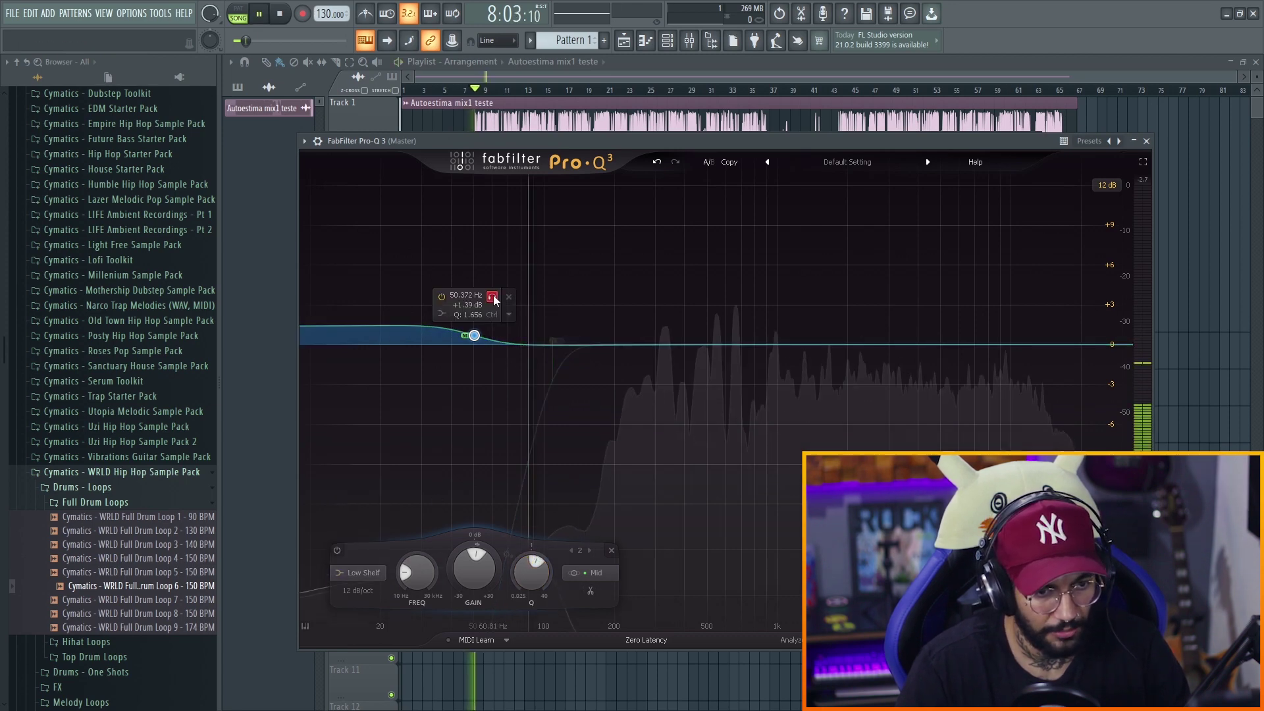
{"action": "left_click_drag", "start_coordinate": [493, 301], "coordinate": [494, 326]}
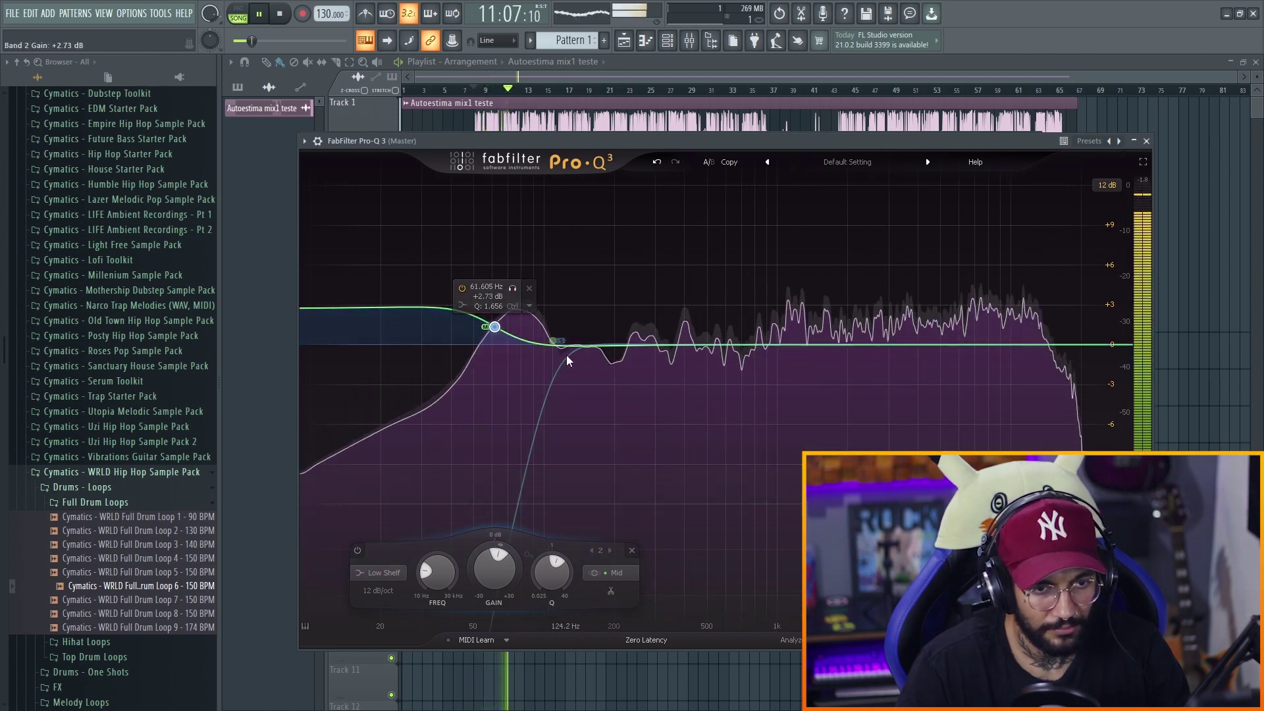
{"action": "left_click_drag", "start_coordinate": [777, 141], "coordinate": [705, 349]}
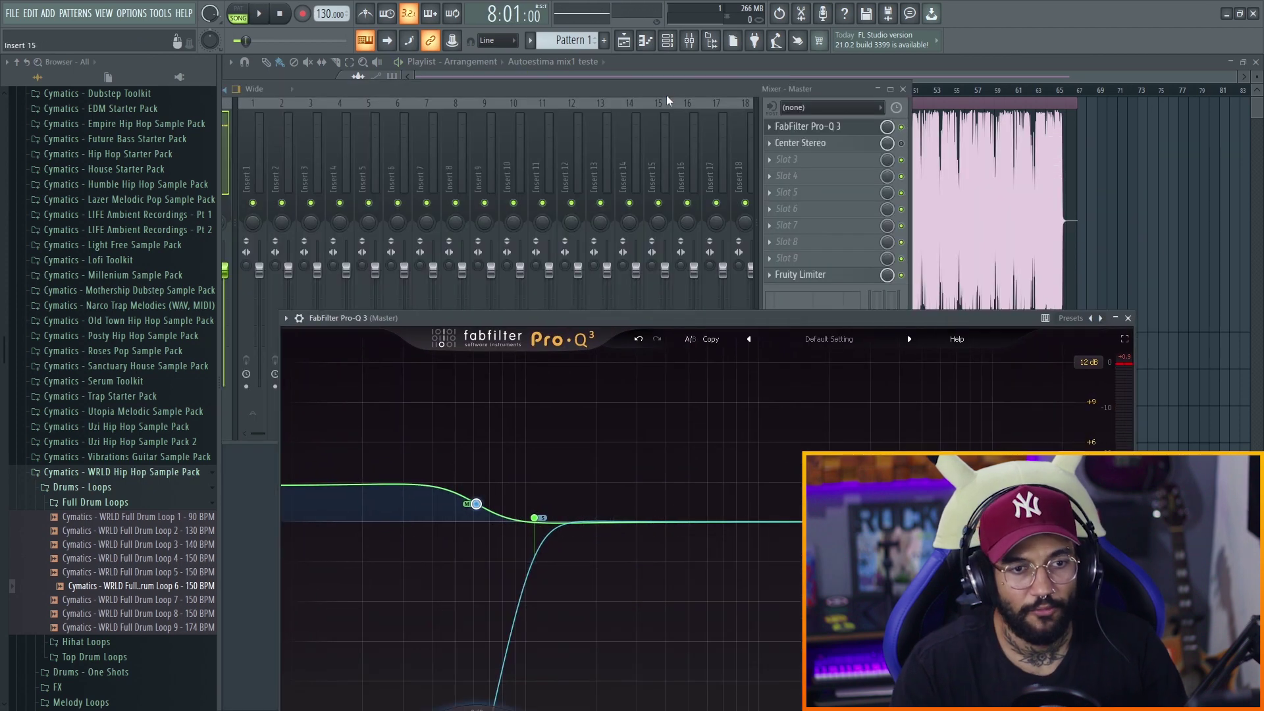
- Move the mixer into view and compare playback of the master with the equalizer bypassed and enabled
{"action": "left_click_drag", "start_coordinate": [666, 95], "coordinate": [932, 176]}
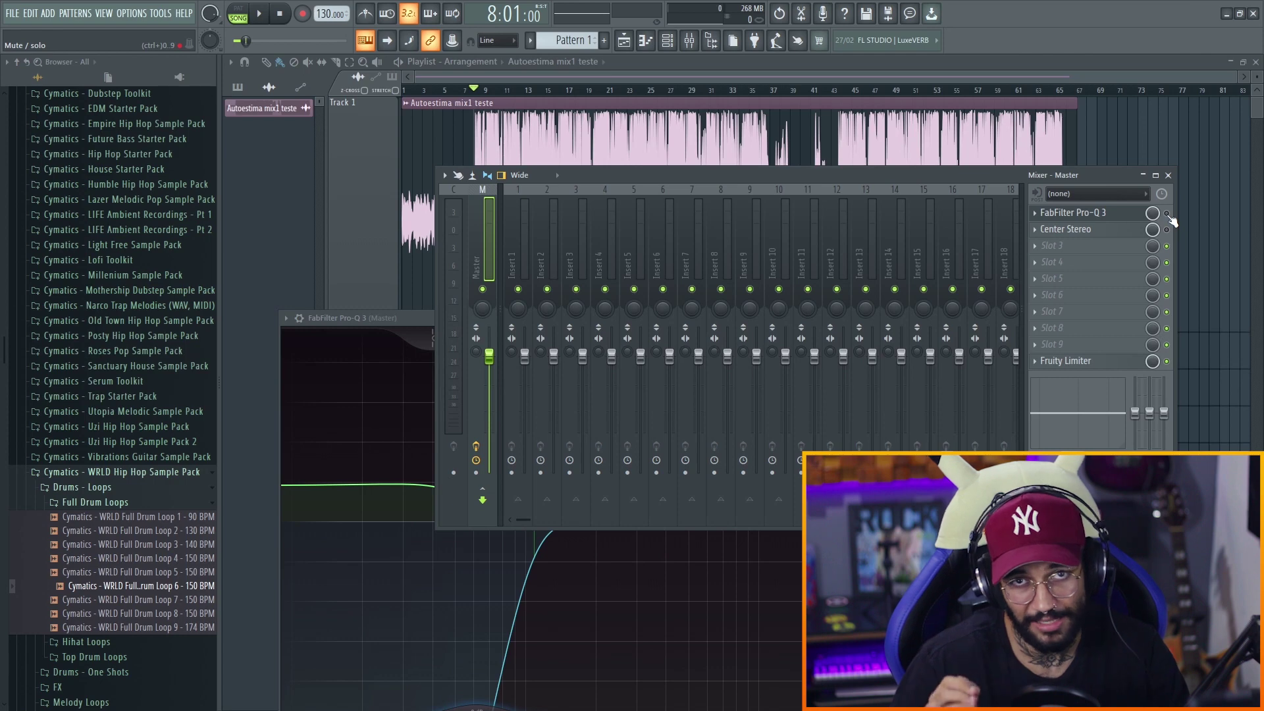
{"action": "key", "text": "space"}
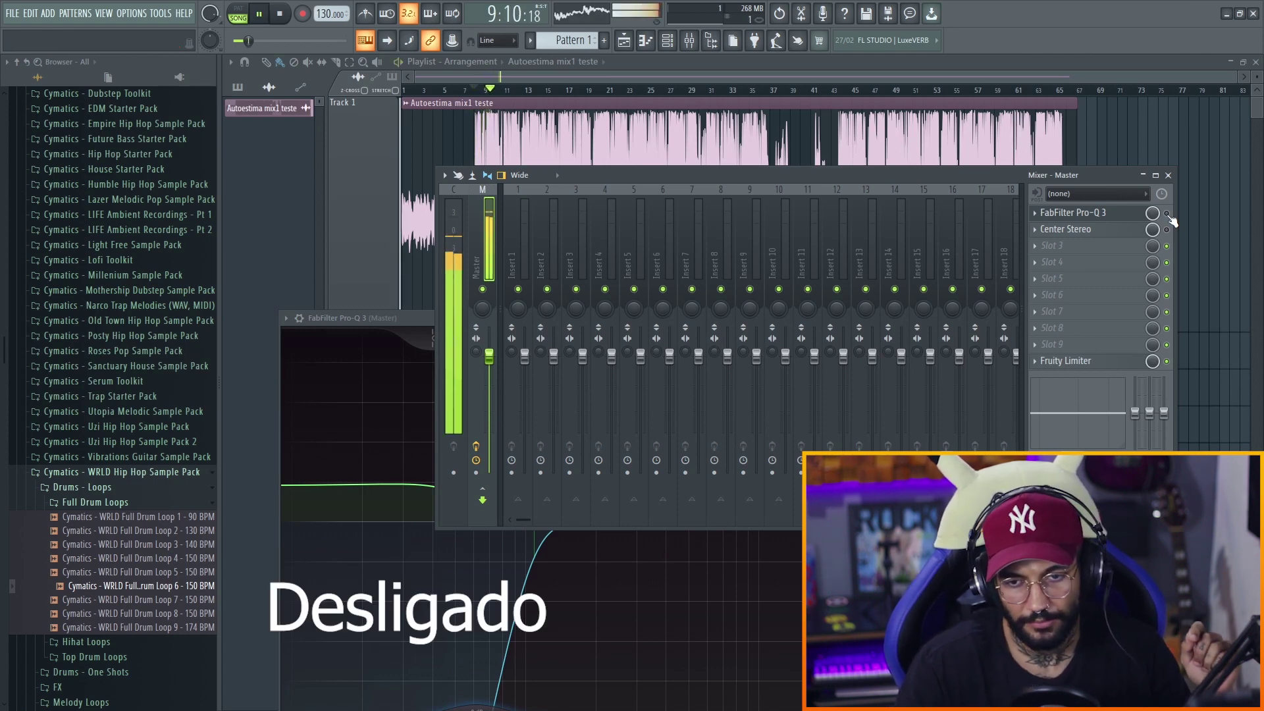
{"action": "left_click", "coordinate": [1167, 214]}
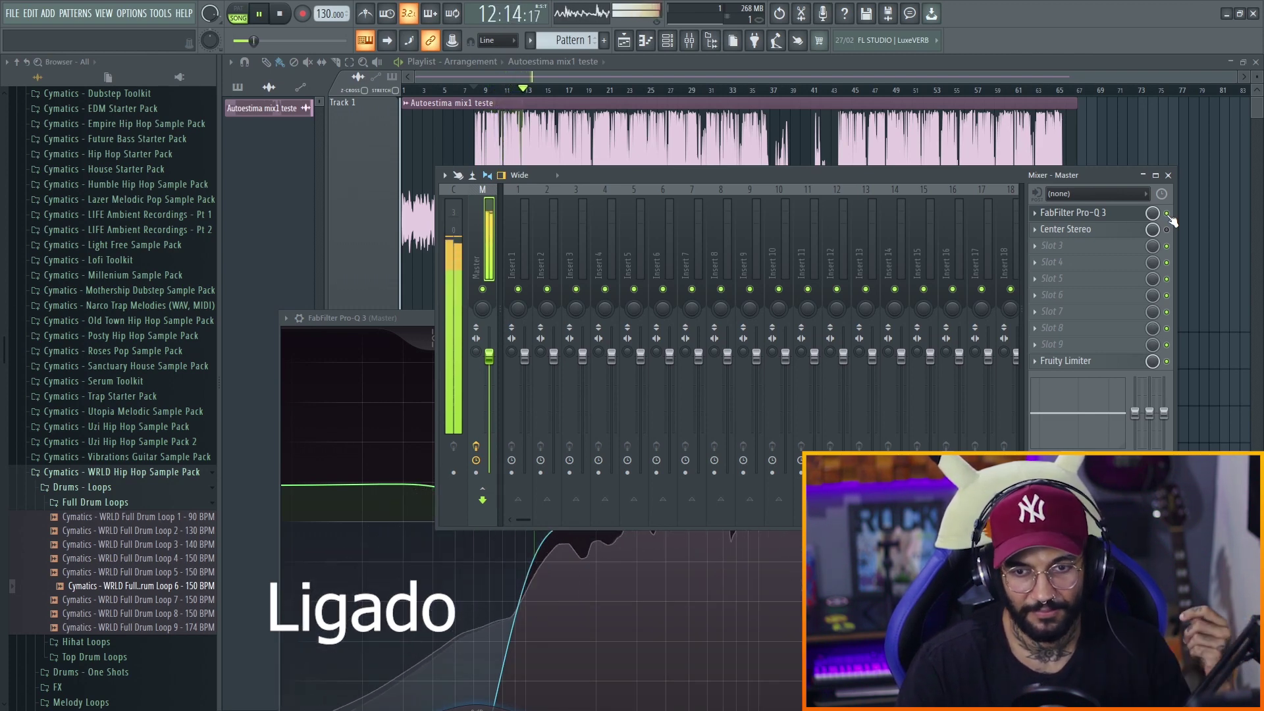
{"action": "left_click", "coordinate": [1167, 214]}
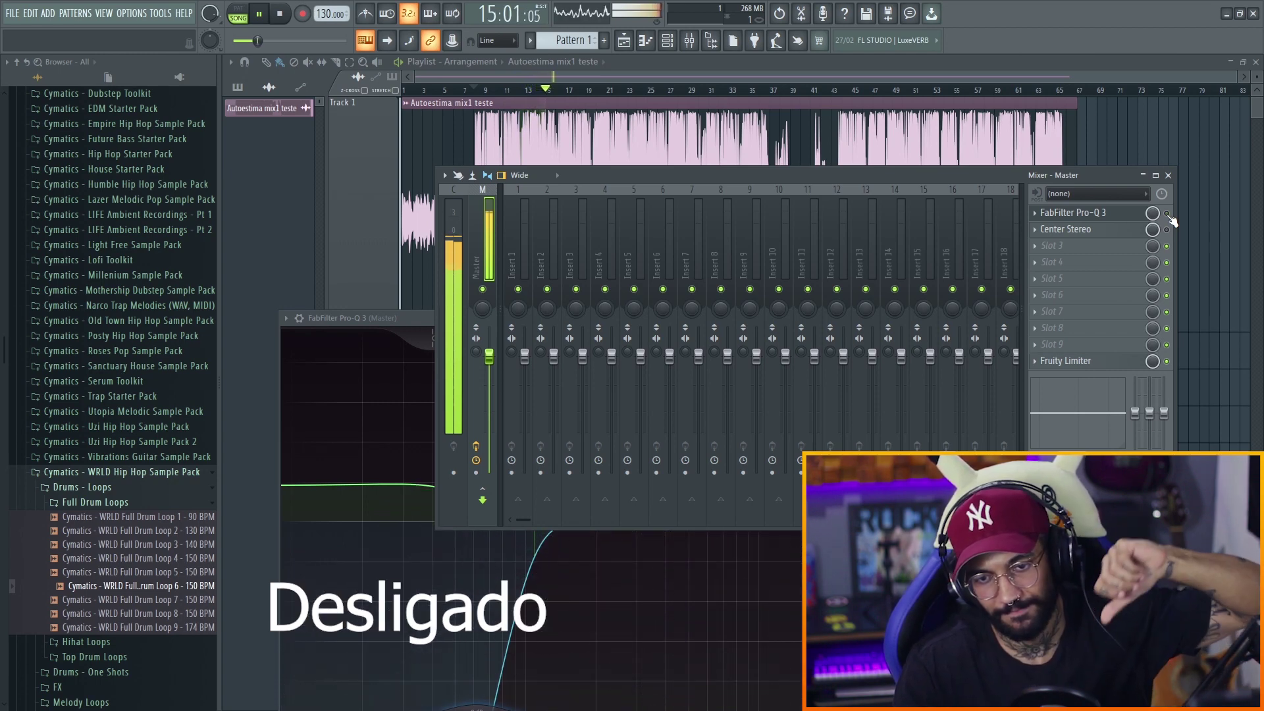
{"action": "left_click", "coordinate": [1167, 214]}
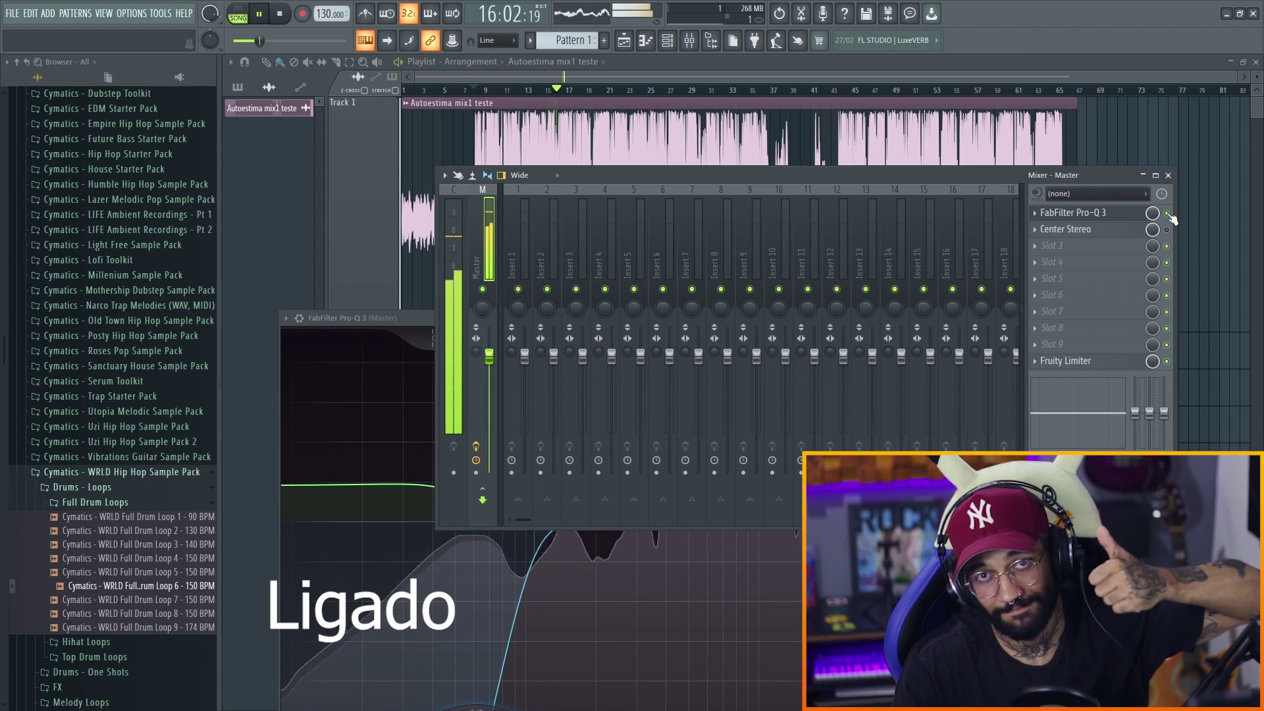
{"action": "key", "text": "space"}
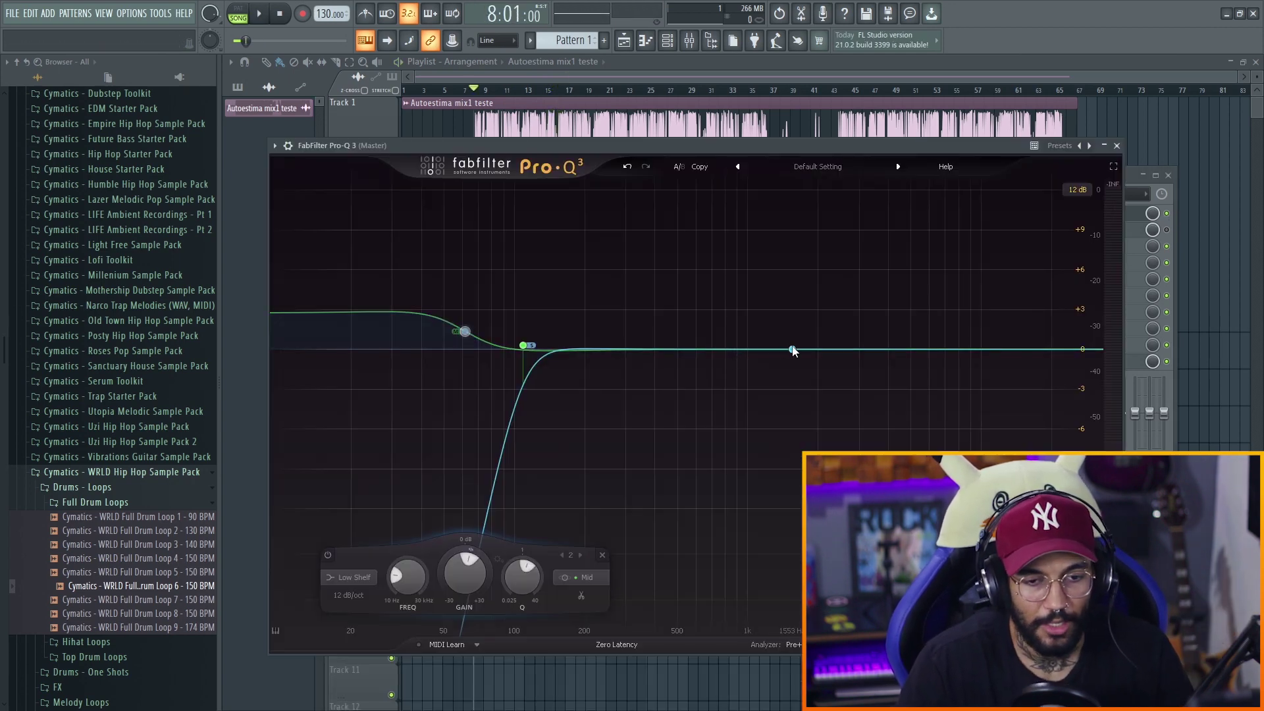
- Add a third bell band, try it as Mid, and set it to Side at about 967 Hz with +2.28 dB gain while auditioning
{"action": "left_click_drag", "start_coordinate": [798, 349], "coordinate": [829, 335]}
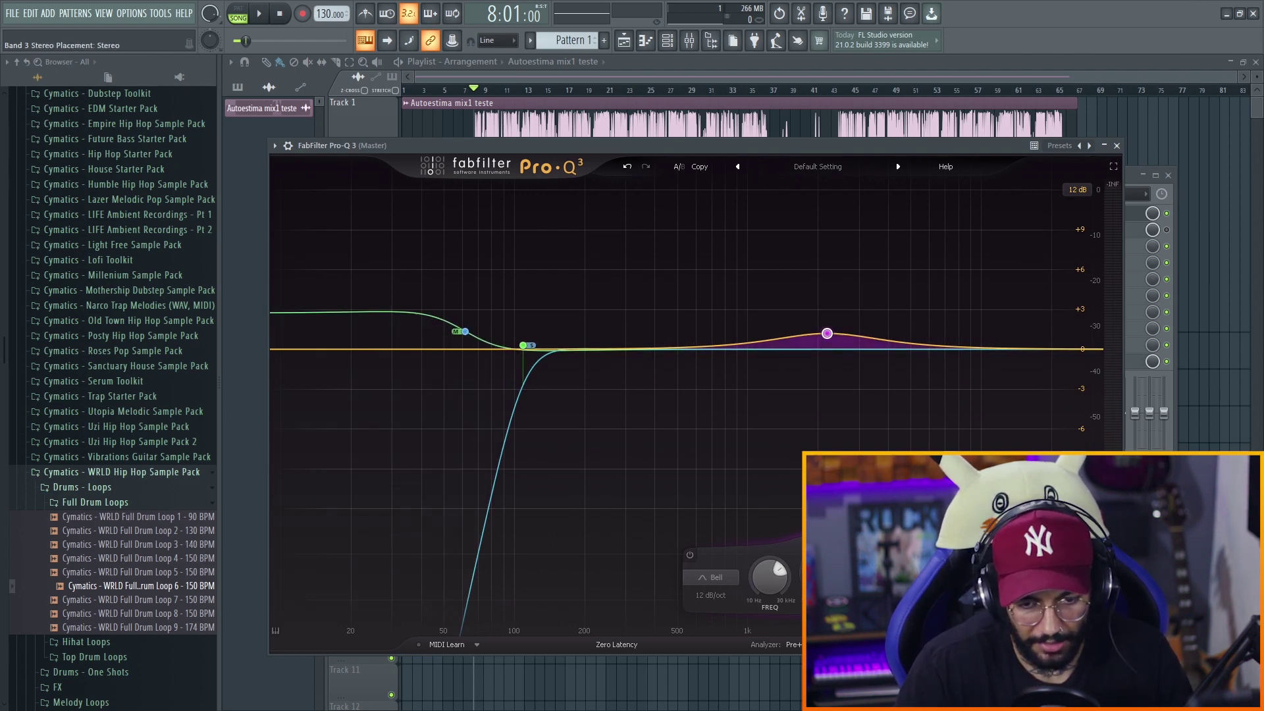
{"action": "left_click_drag", "start_coordinate": [828, 335], "coordinate": [751, 329]}
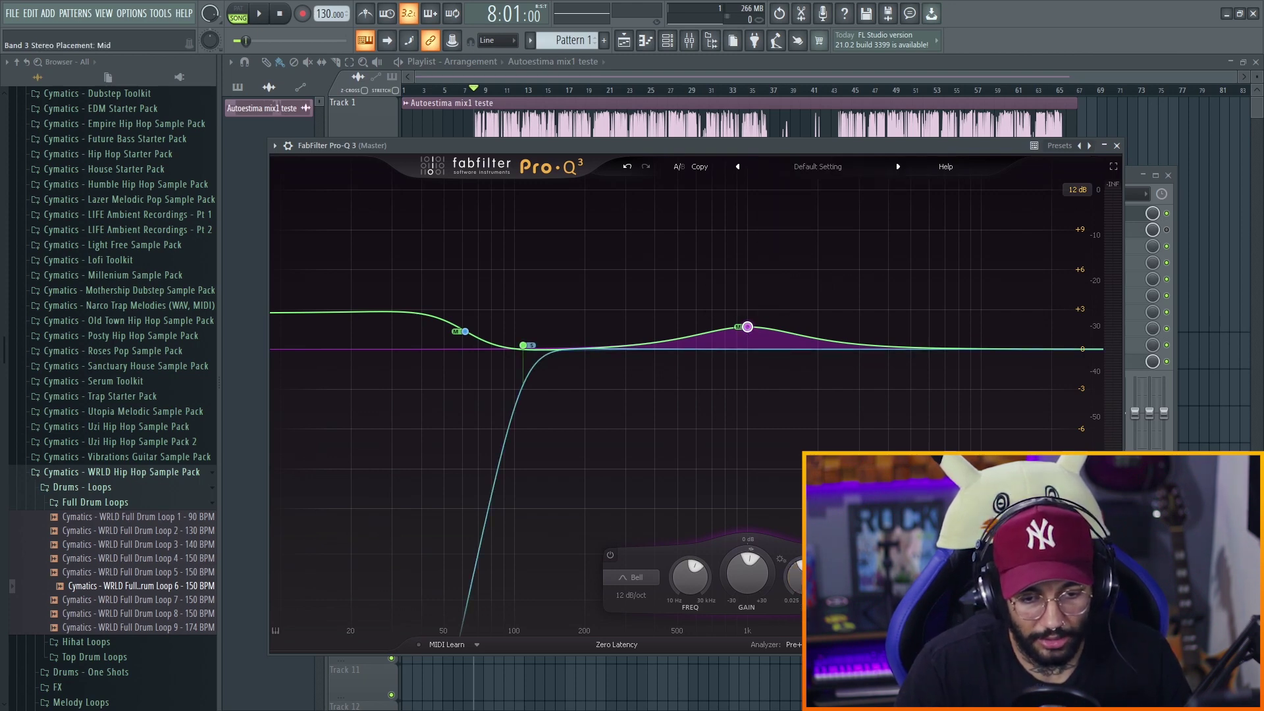
{"action": "mouse_move", "coordinate": [747, 327]}
{"action": "left_click", "coordinate": [758, 288]}
{"action": "key", "text": "space"}
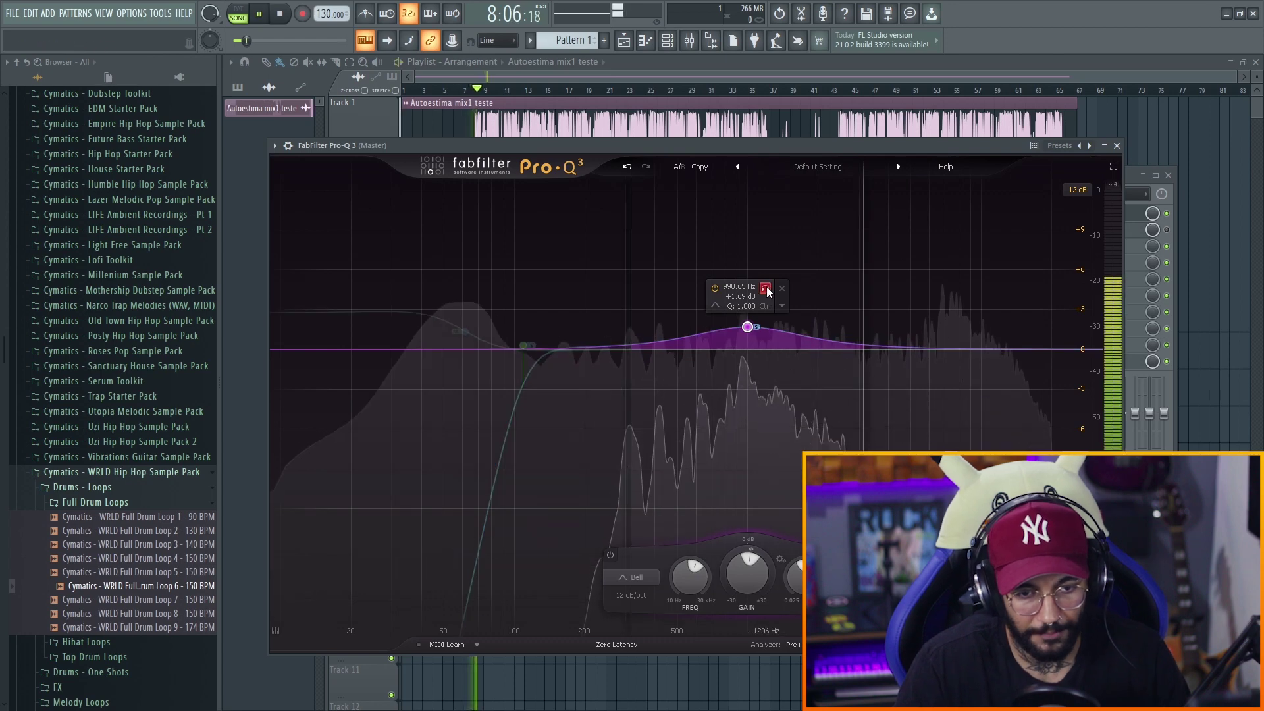
{"action": "left_click_drag", "start_coordinate": [758, 288], "coordinate": [749, 321]}
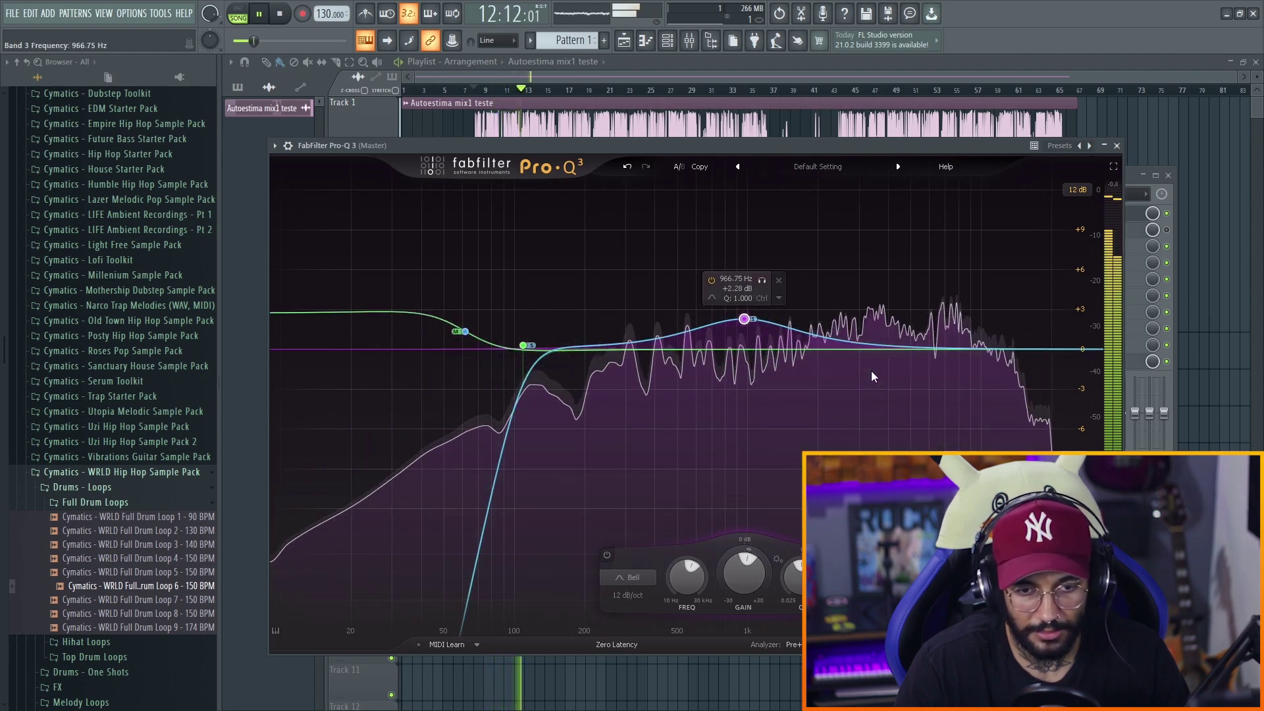
{"action": "left_click_drag", "start_coordinate": [781, 386], "coordinate": [757, 422]}
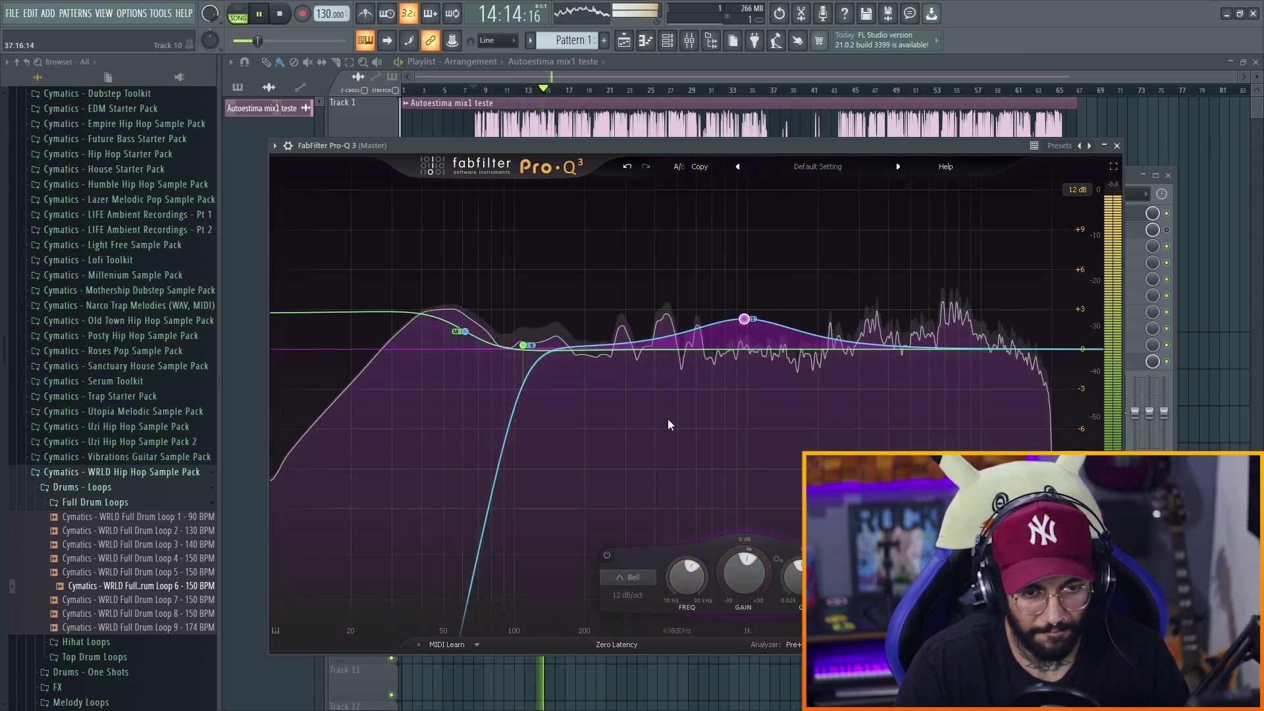
- Add a fourth bell band with Mid placement and +1.04 dB gain, moving it to about 349 Hz during playback
{"action": "double_click", "coordinate": [624, 350]}
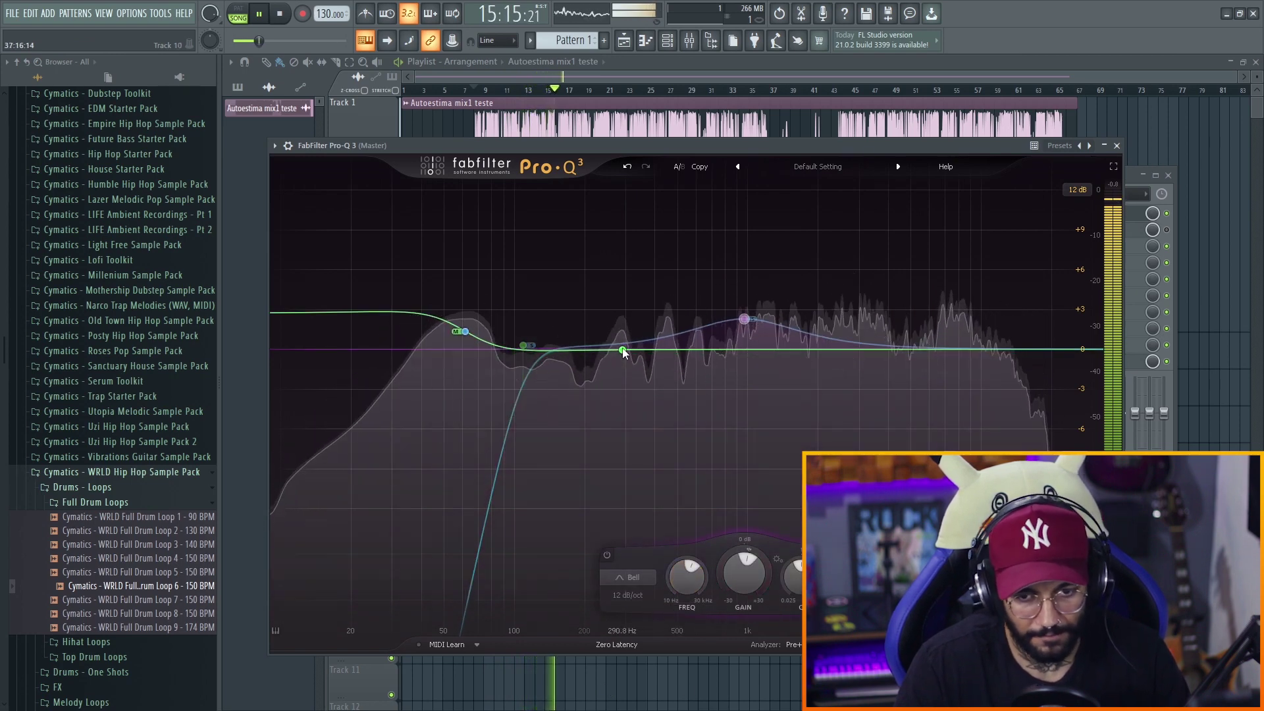
{"action": "double_click", "coordinate": [624, 350]}
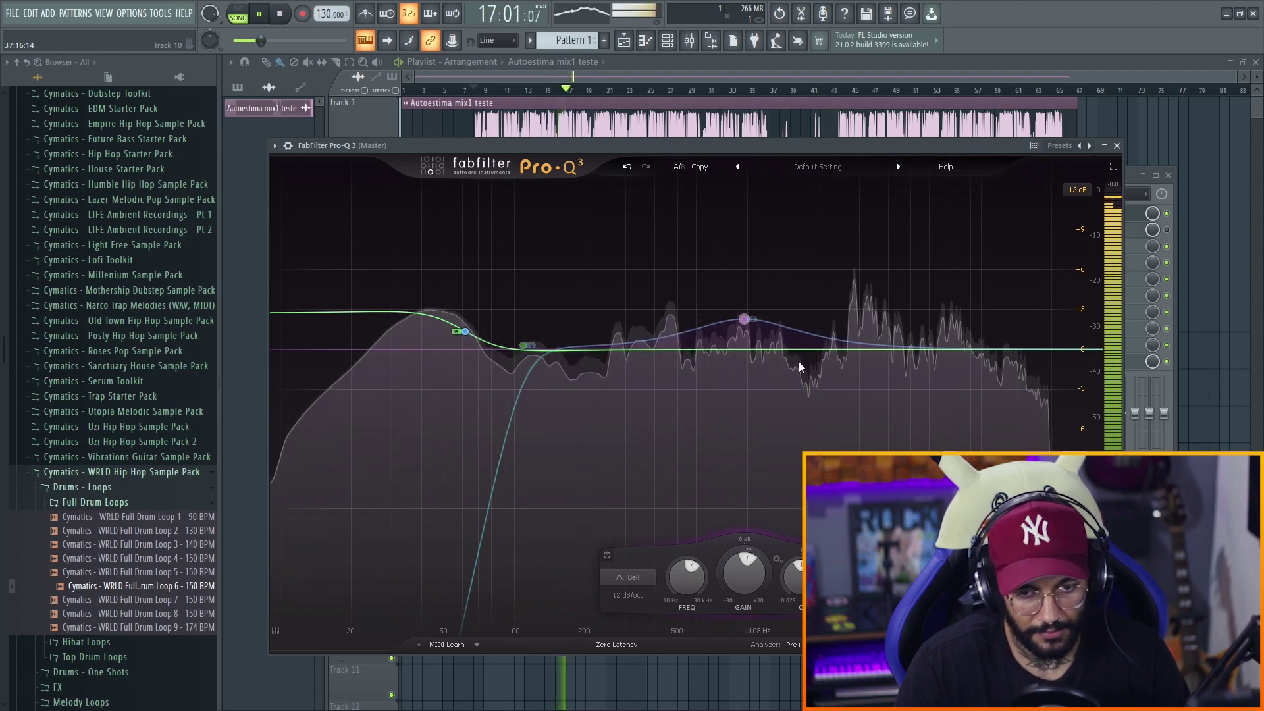
{"action": "double_click", "coordinate": [615, 335]}
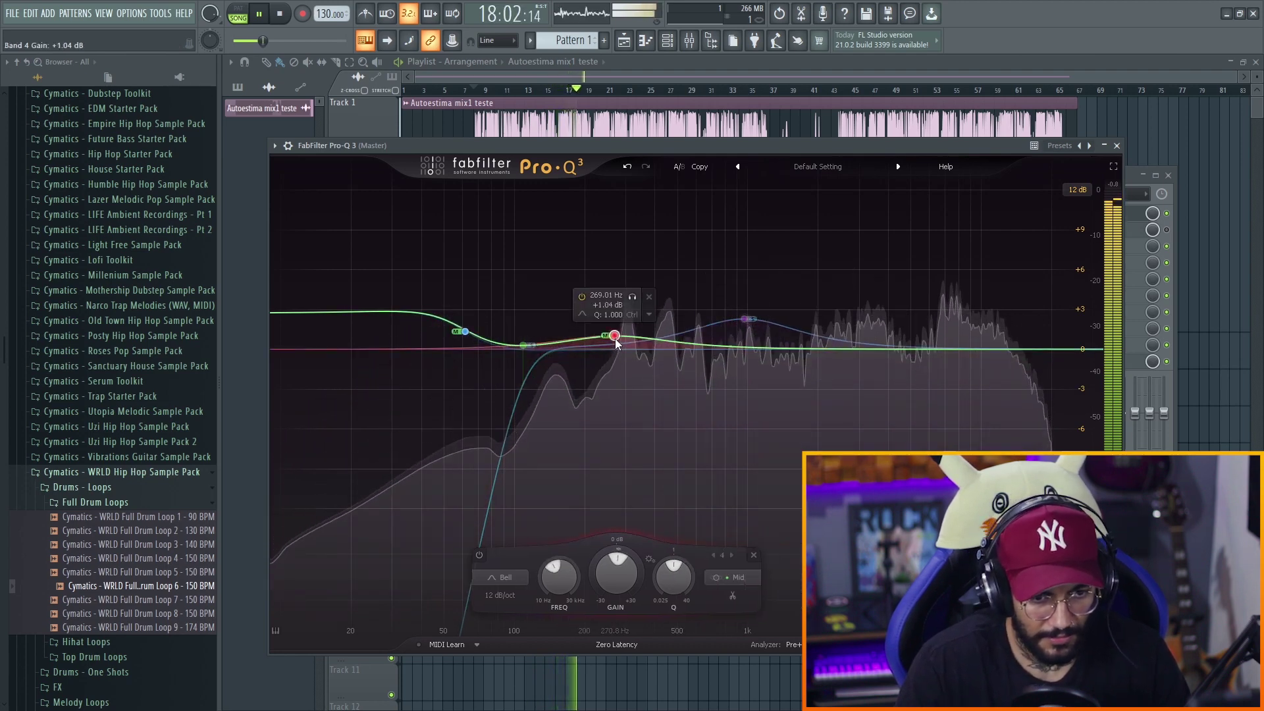
{"action": "left_click_drag", "start_coordinate": [633, 297], "coordinate": [658, 284]}
- Switch the fourth band to Side, turn it into a narrow cut with Q about 5.3, and audition it during playback
{"action": "left_click", "coordinate": [750, 577]}
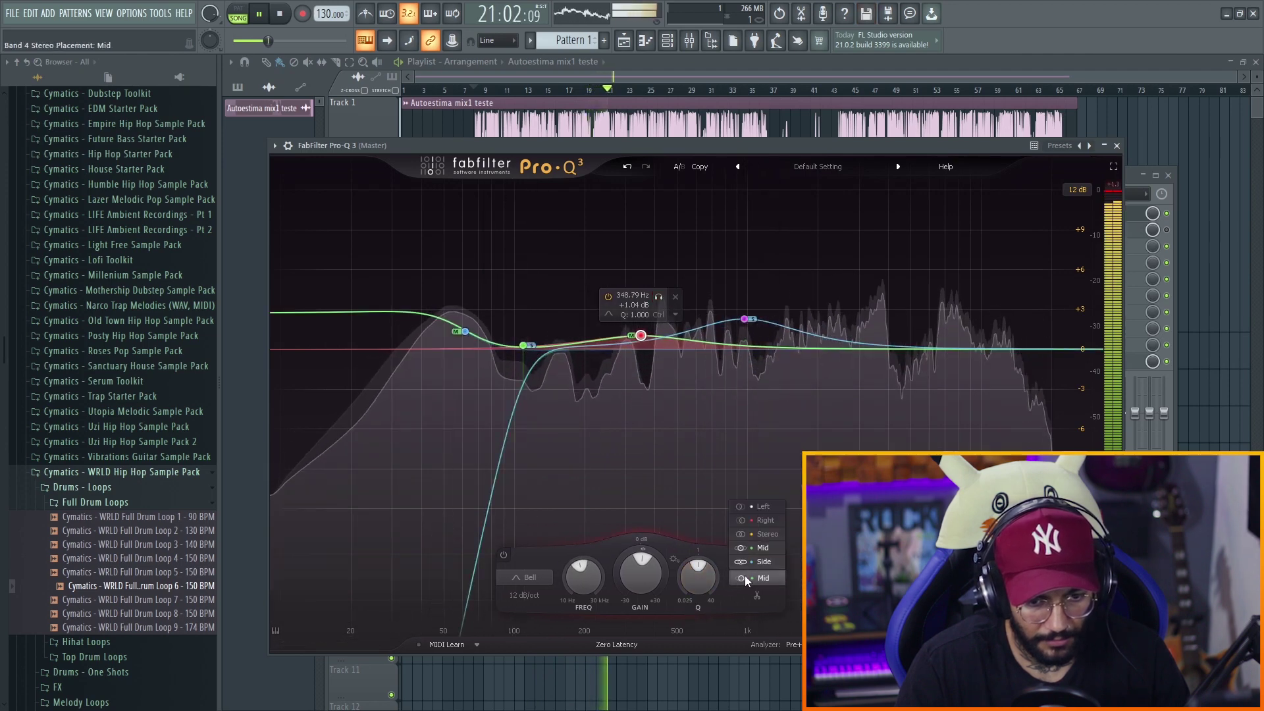
{"action": "left_click", "coordinate": [770, 552]}
{"action": "left_click_drag", "start_coordinate": [659, 299], "coordinate": [647, 275]}
{"action": "key", "text": "space"}
{"action": "scroll", "coordinate": [688, 530], "scroll_direction": "up", "scroll_amount": 5}
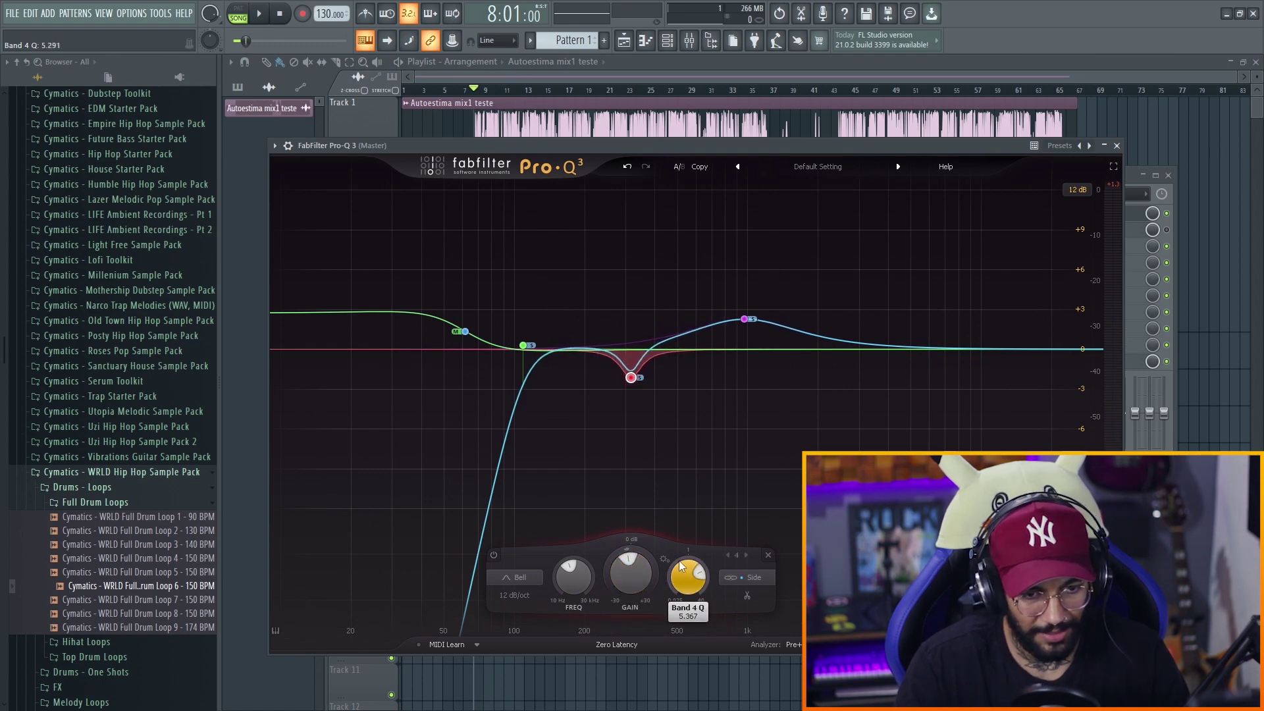
{"action": "key", "text": "space"}
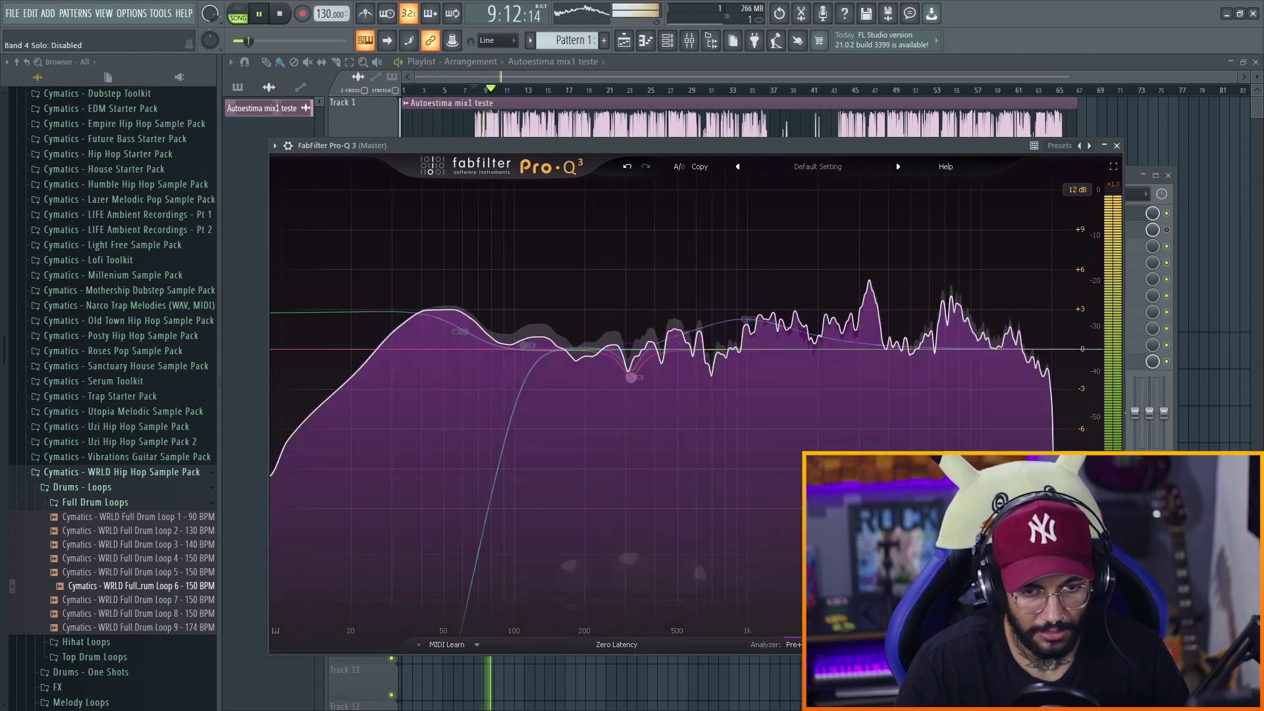
{"action": "key", "text": "space"}
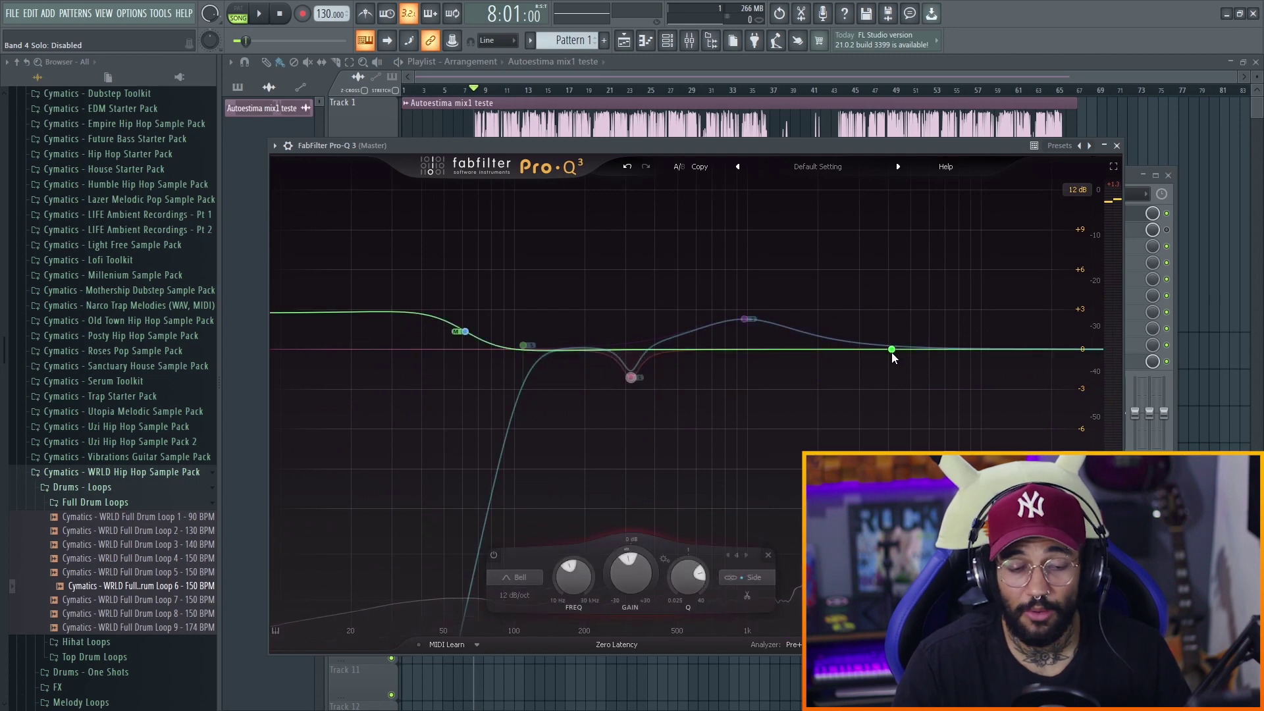
- Add a Mid bell band in the upper mids, starting at about 4087 Hz, then shift it lower with +1.39 dB gain during playback
{"action": "left_click_drag", "start_coordinate": [892, 357], "coordinate": [893, 337]}
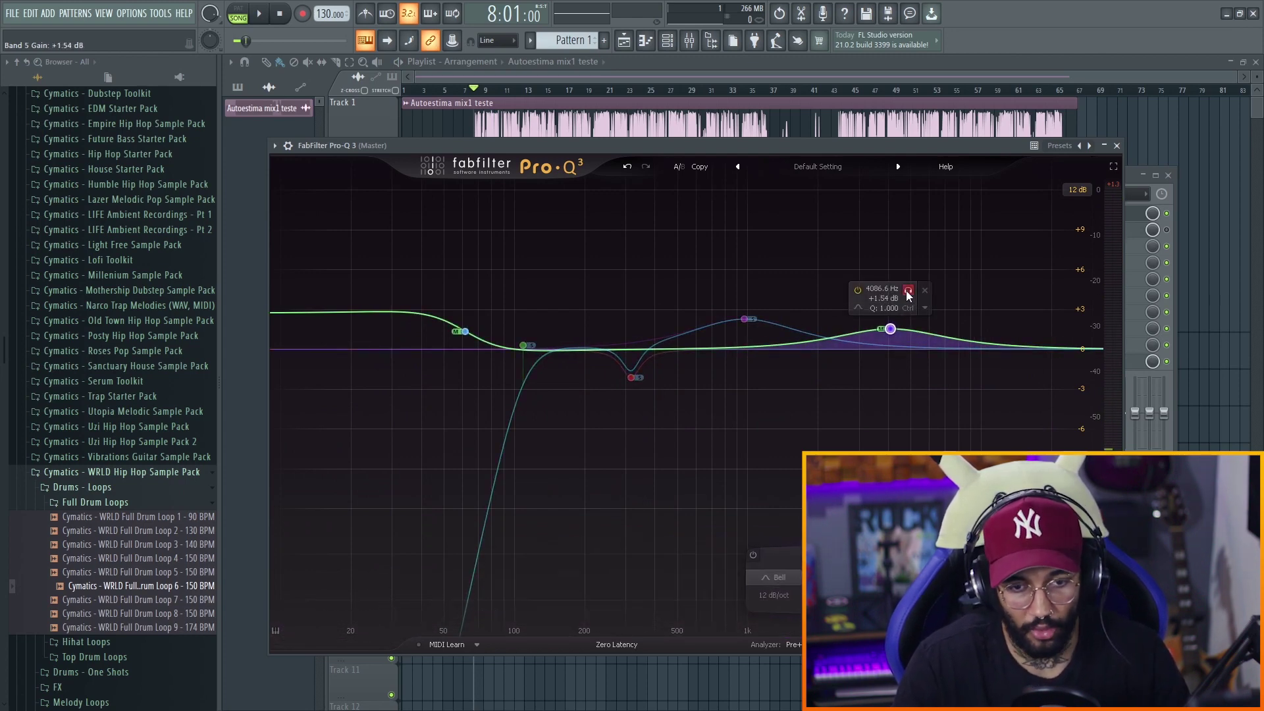
{"action": "left_click_drag", "start_coordinate": [911, 294], "coordinate": [869, 330]}
{"action": "key", "text": "space"}
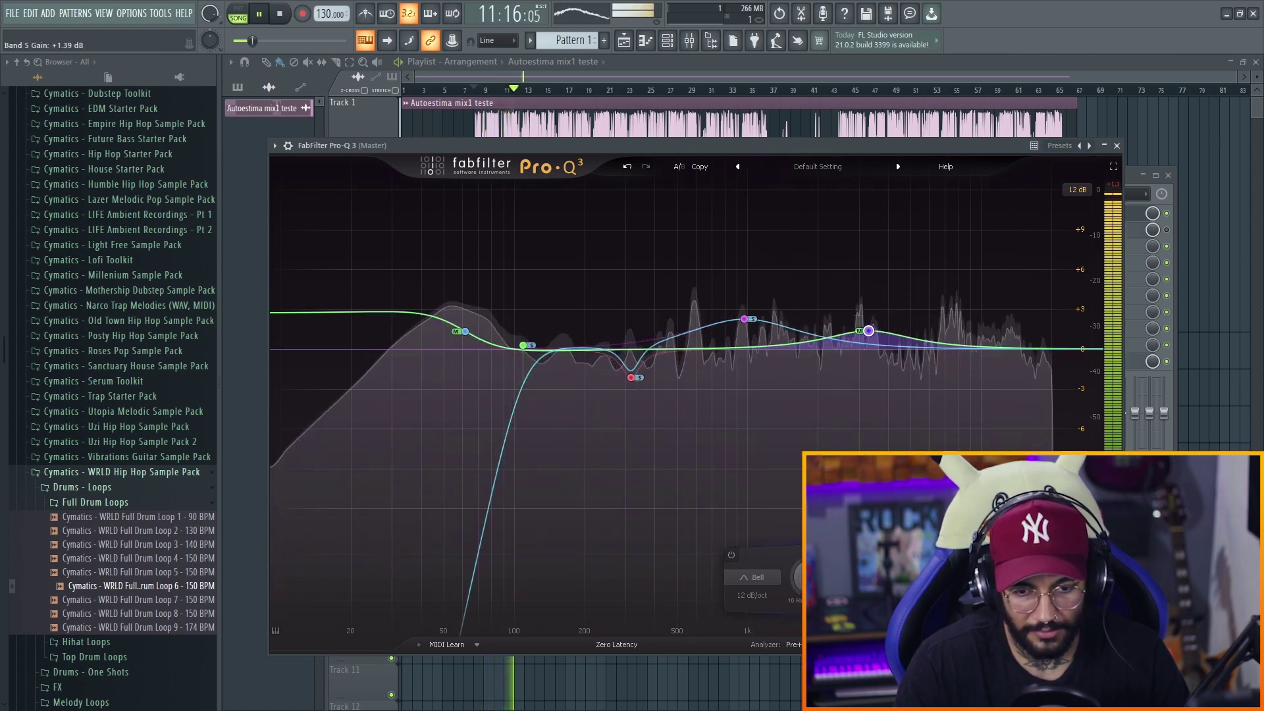
- Add a Mid bell cut at about 11550 Hz with -1.19 dB gain and Q 1.876, auditioning it during playback
{"action": "left_click_drag", "start_coordinate": [980, 345], "coordinate": [1016, 389]}
{"action": "key", "text": "space"}
{"action": "key", "text": "space"}
{"action": "key", "text": "space"}
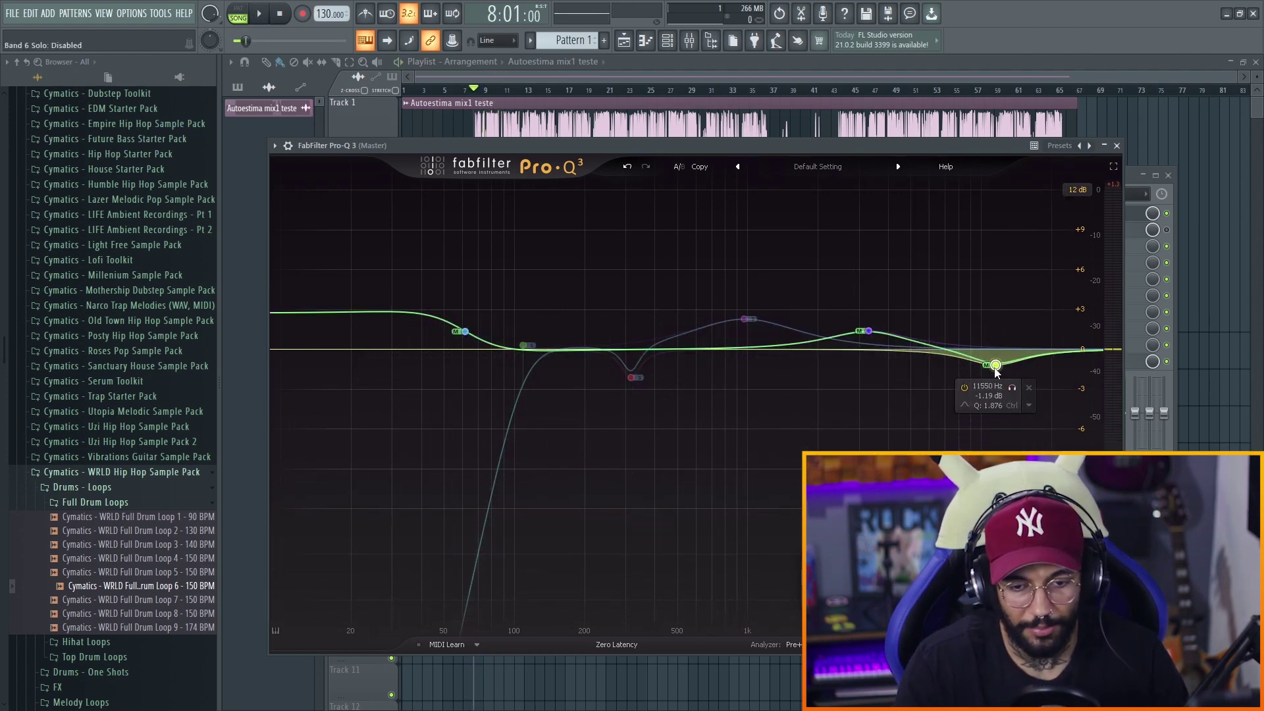
{"action": "key", "text": "space"}
{"action": "left_click_drag", "start_coordinate": [1015, 391], "coordinate": [1016, 391]}
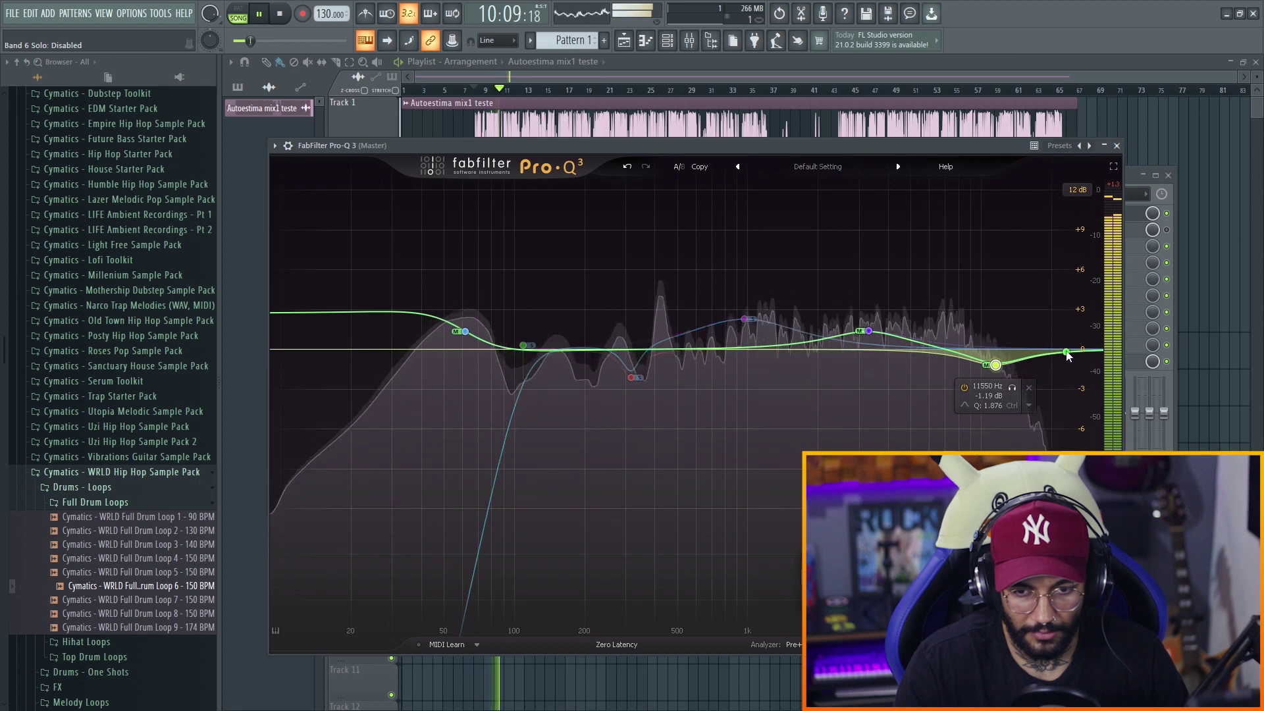
- Add a high shelf with Side placement and adjust it to about 6782 Hz, +2.73 dB and Q 1.318 during playback
{"action": "left_click_drag", "start_coordinate": [1006, 326], "coordinate": [991, 328]}
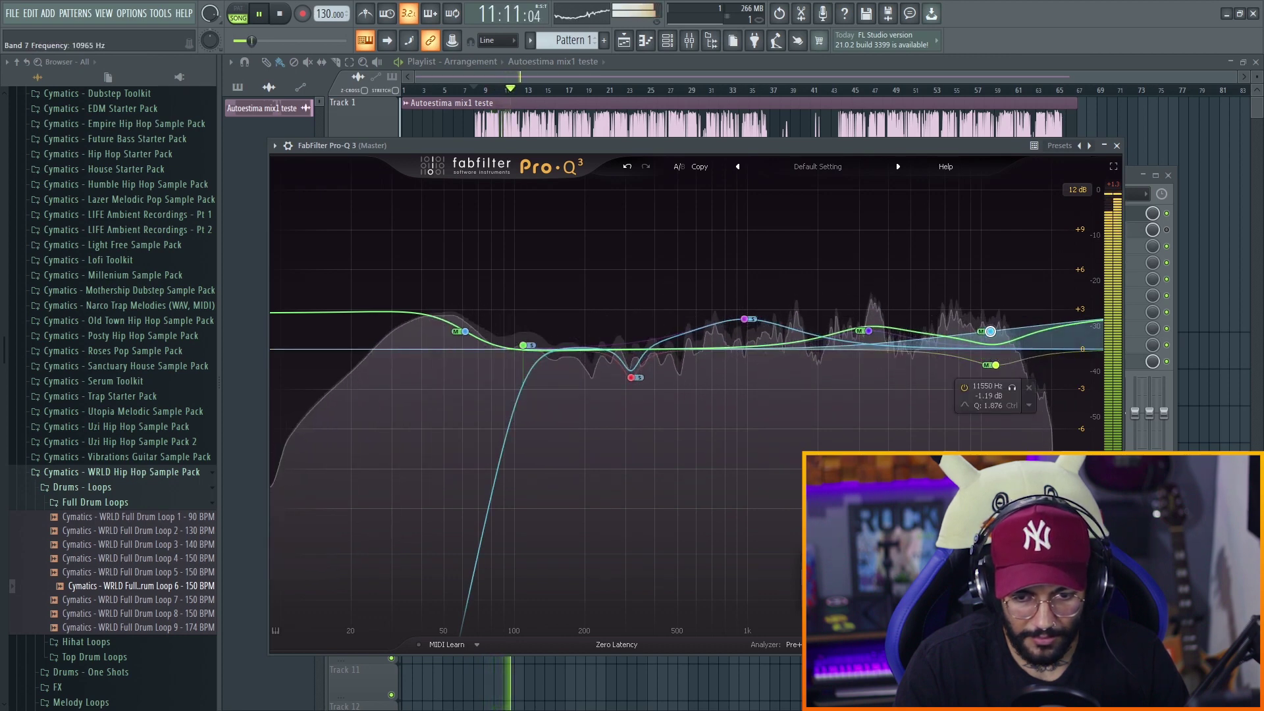
{"action": "left_click", "coordinate": [994, 330]}
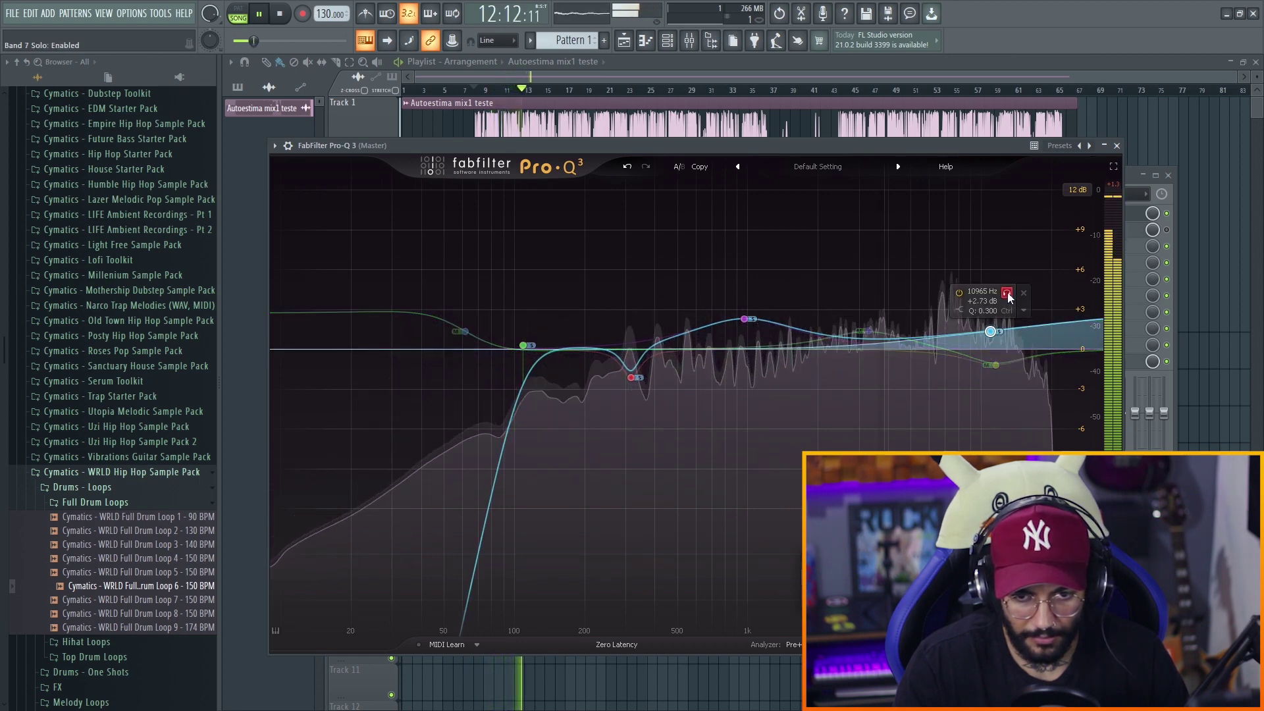
{"action": "left_click_drag", "start_coordinate": [1006, 292], "coordinate": [958, 297]}
{"action": "key", "text": "space"}
{"action": "scroll", "coordinate": [972, 326], "scroll_direction": "up", "scroll_amount": 3}
{"action": "key", "text": "space"}
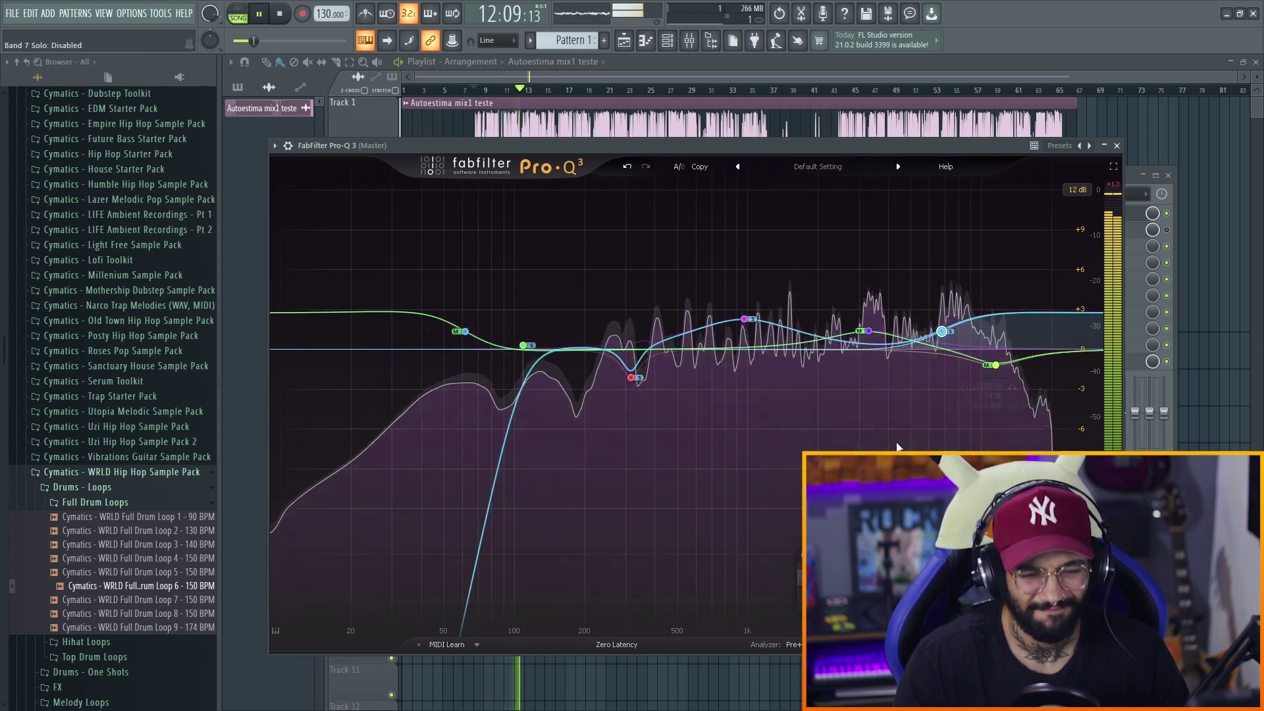
{"action": "left_click_drag", "start_coordinate": [959, 441], "coordinate": [959, 437]}
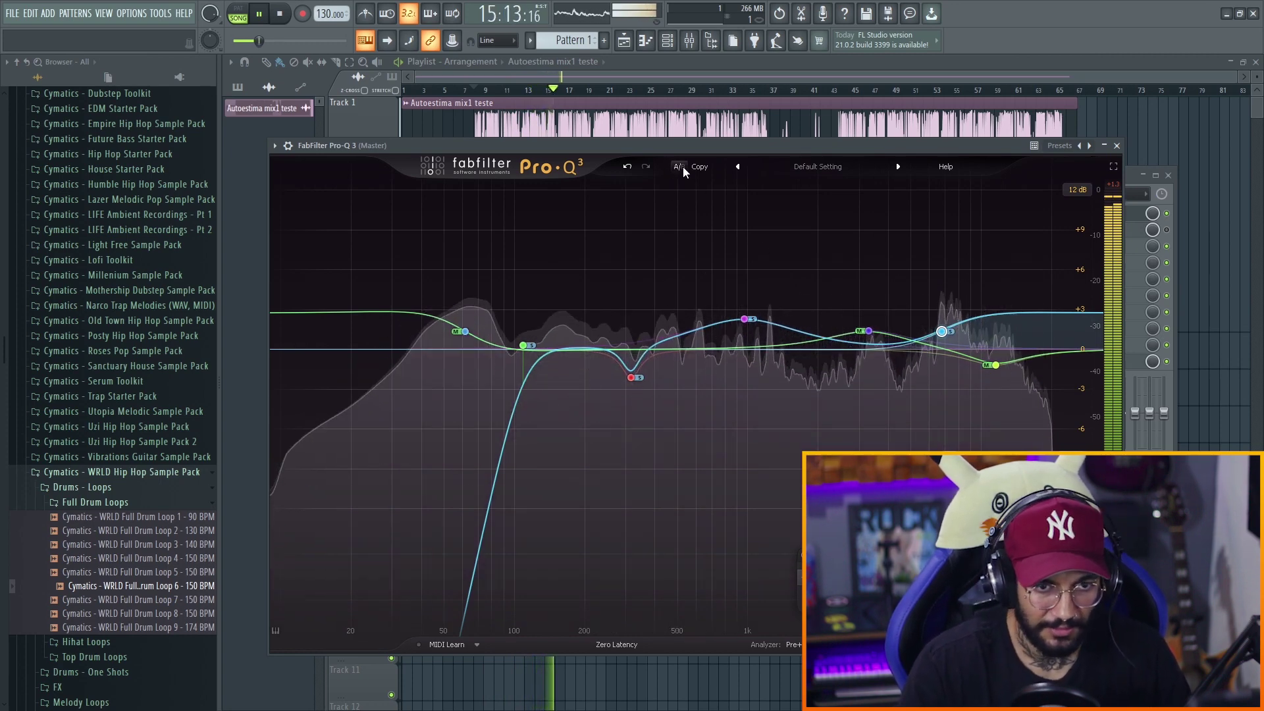
- Compare the flat A/B state with the finished mid/side equalization during playback, then stop playback
{"action": "left_click", "coordinate": [681, 165]}
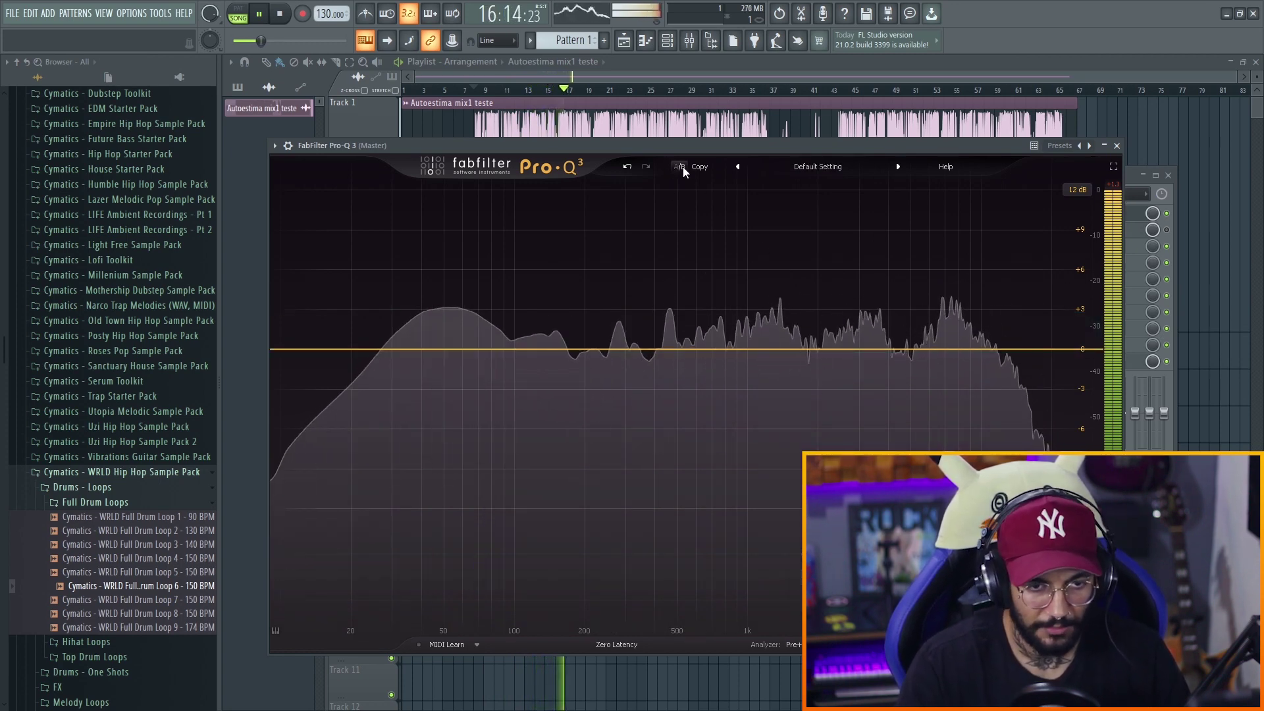
{"action": "left_click", "coordinate": [682, 167]}
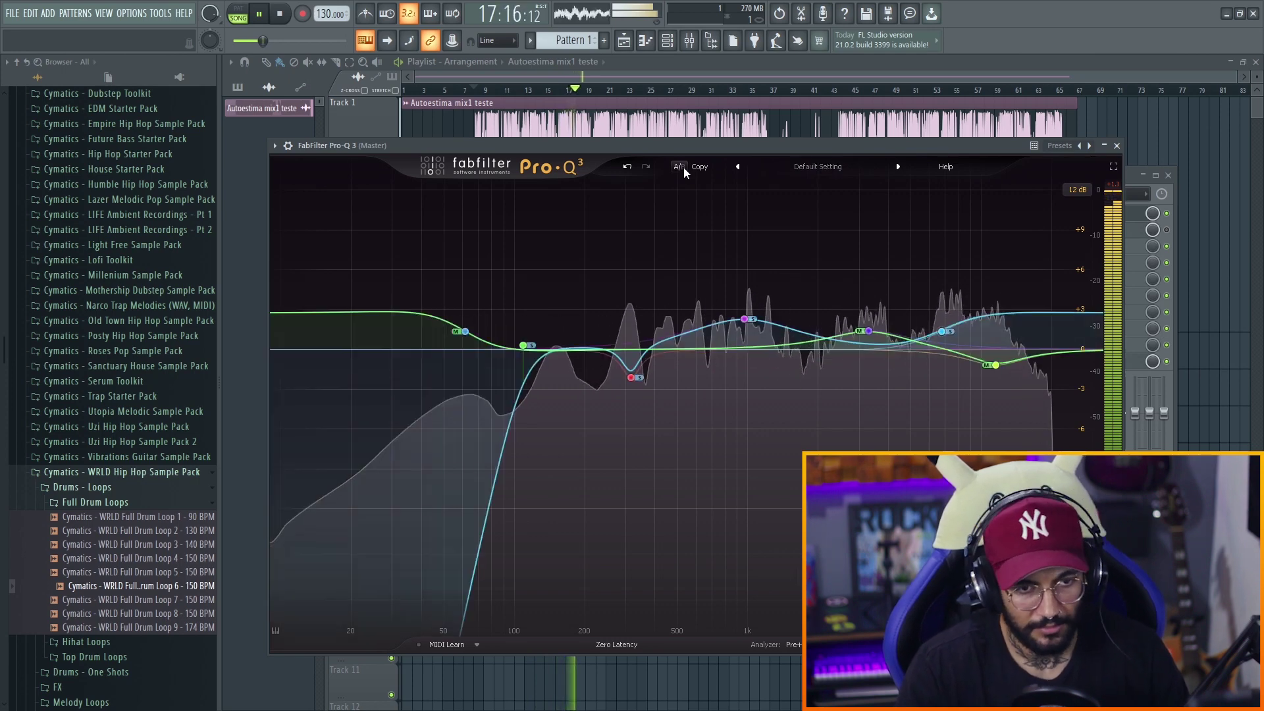
{"action": "key", "text": "space"}
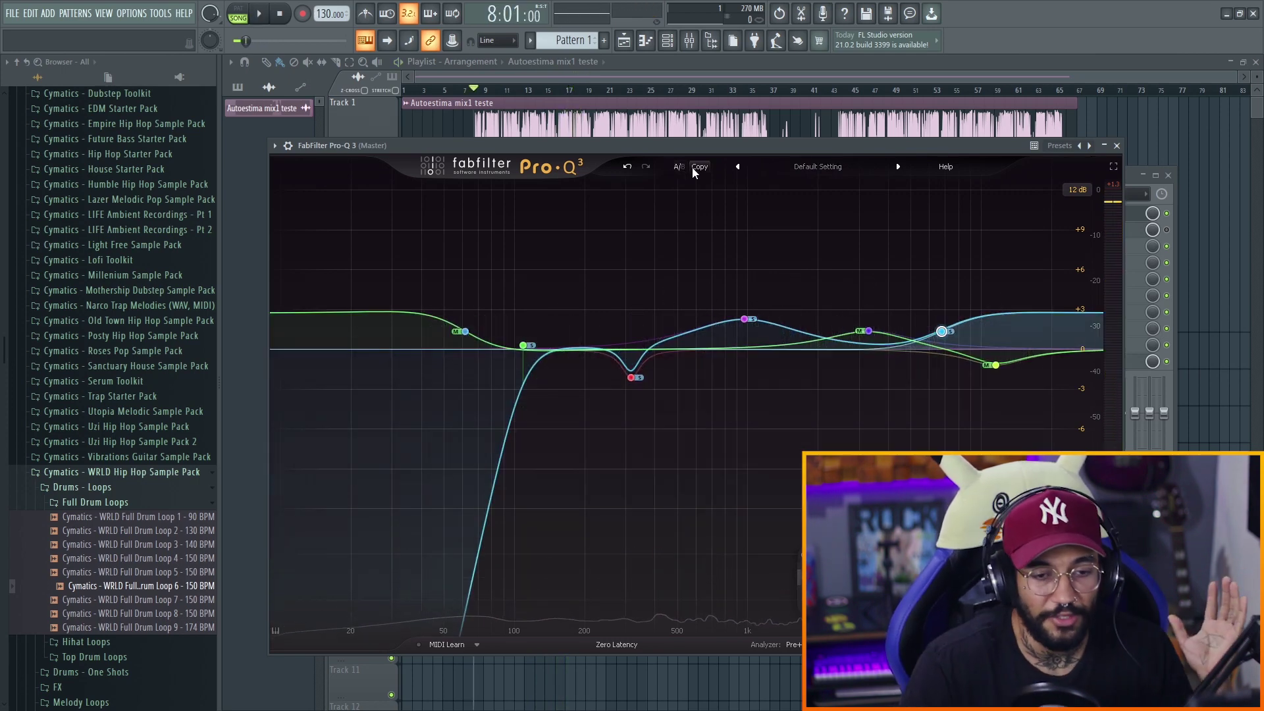
- Review the settings of the Mid and Side bands along the curve and shift the equalizer window slightly
{"action": "mouse_move", "coordinate": [612, 366]}
{"action": "mouse_move", "coordinate": [684, 330]}
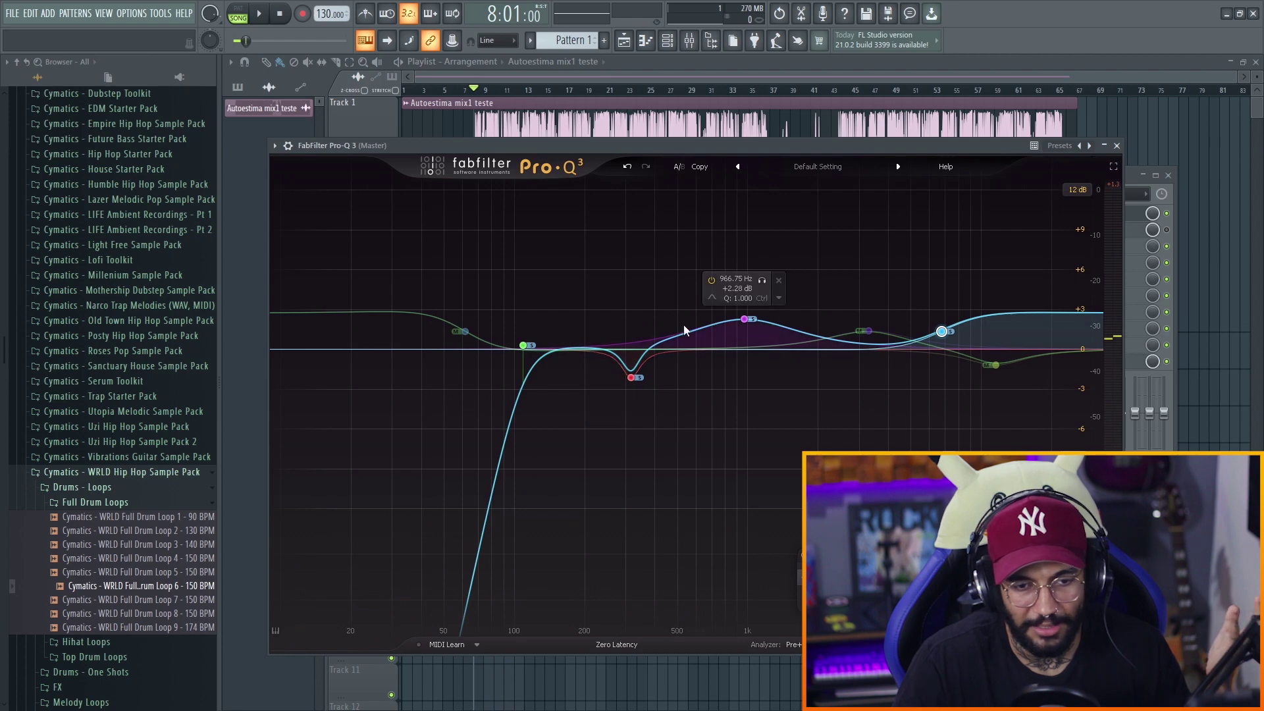
{"action": "mouse_move", "coordinate": [997, 374]}
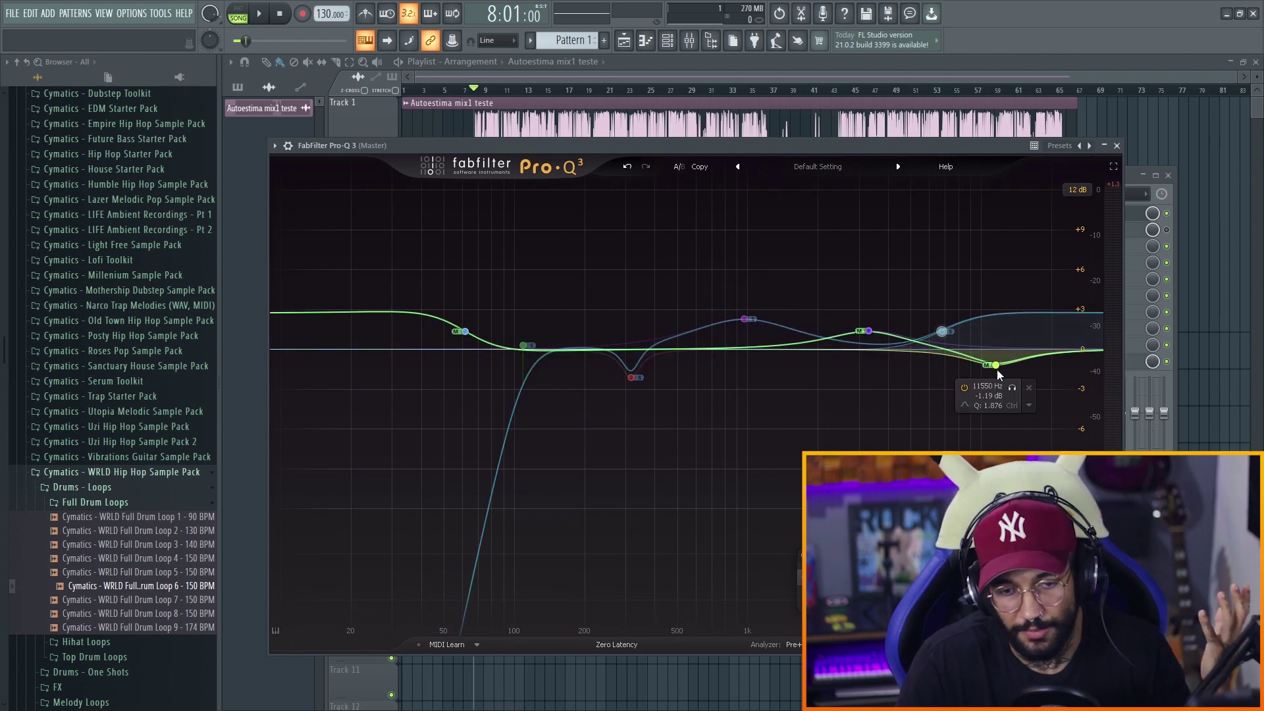
{"action": "mouse_move", "coordinate": [992, 316]}
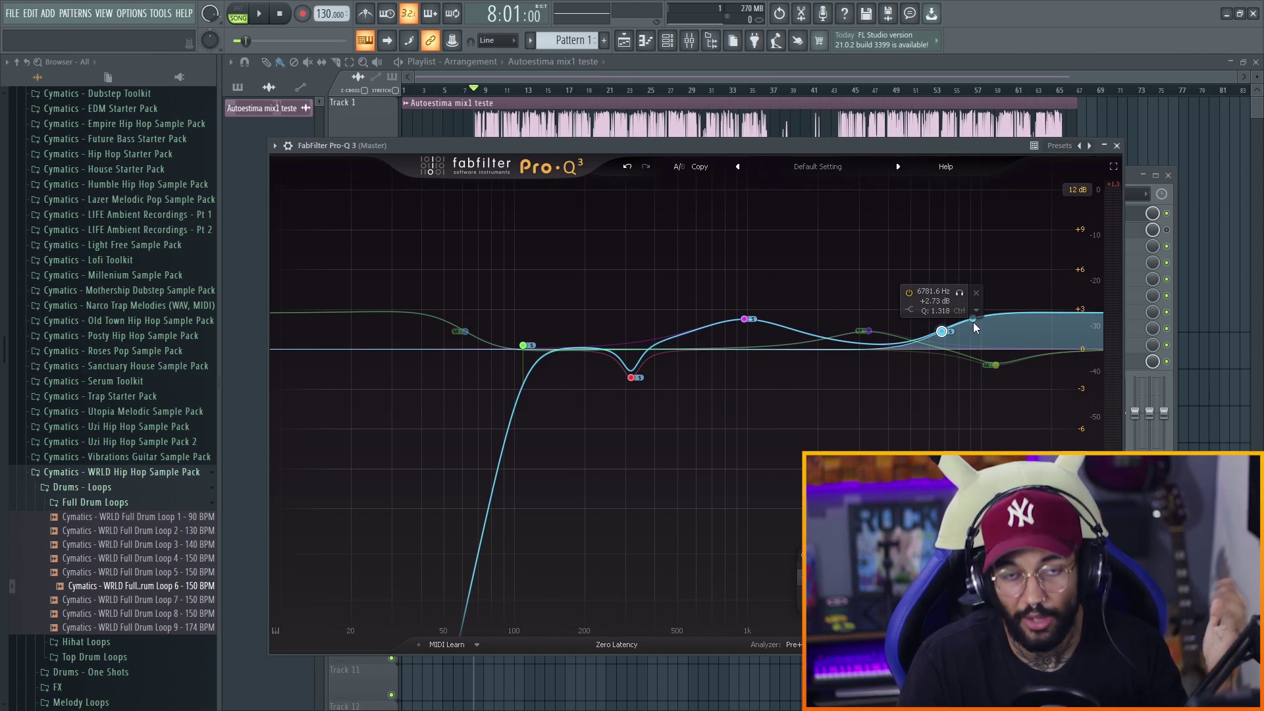
{"action": "mouse_move", "coordinate": [847, 370]}
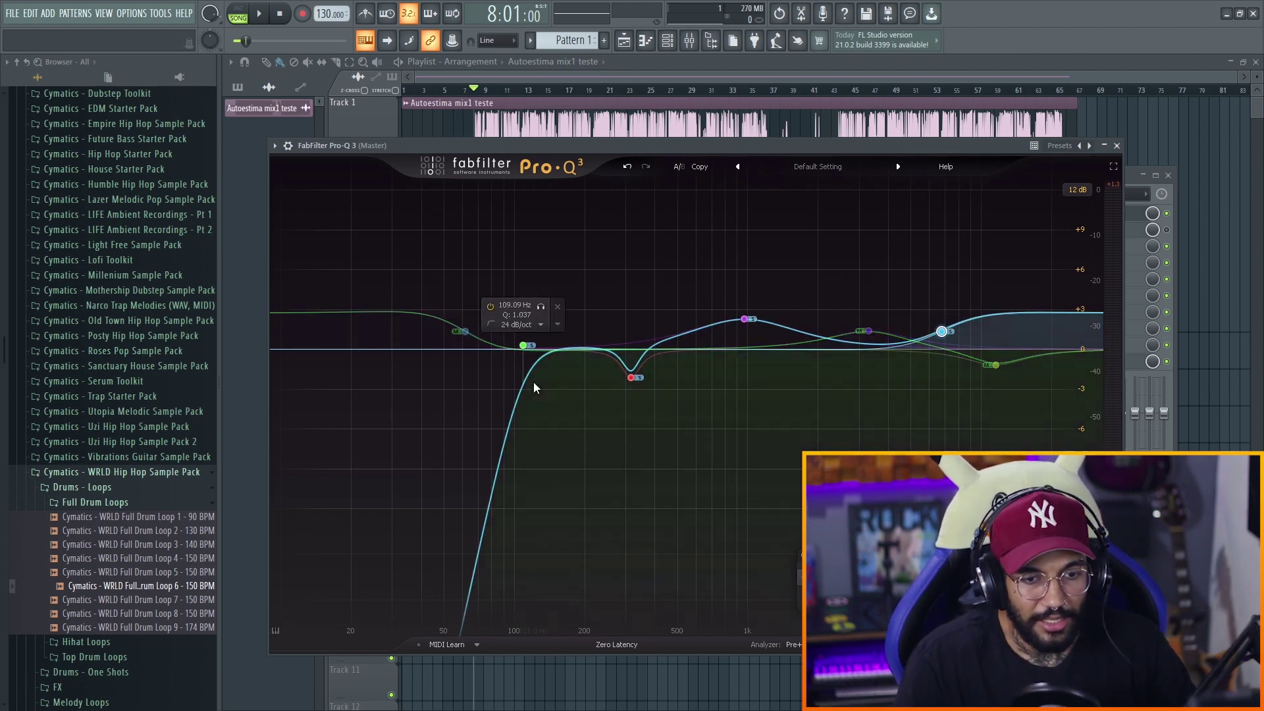
{"action": "mouse_move", "coordinate": [693, 412]}
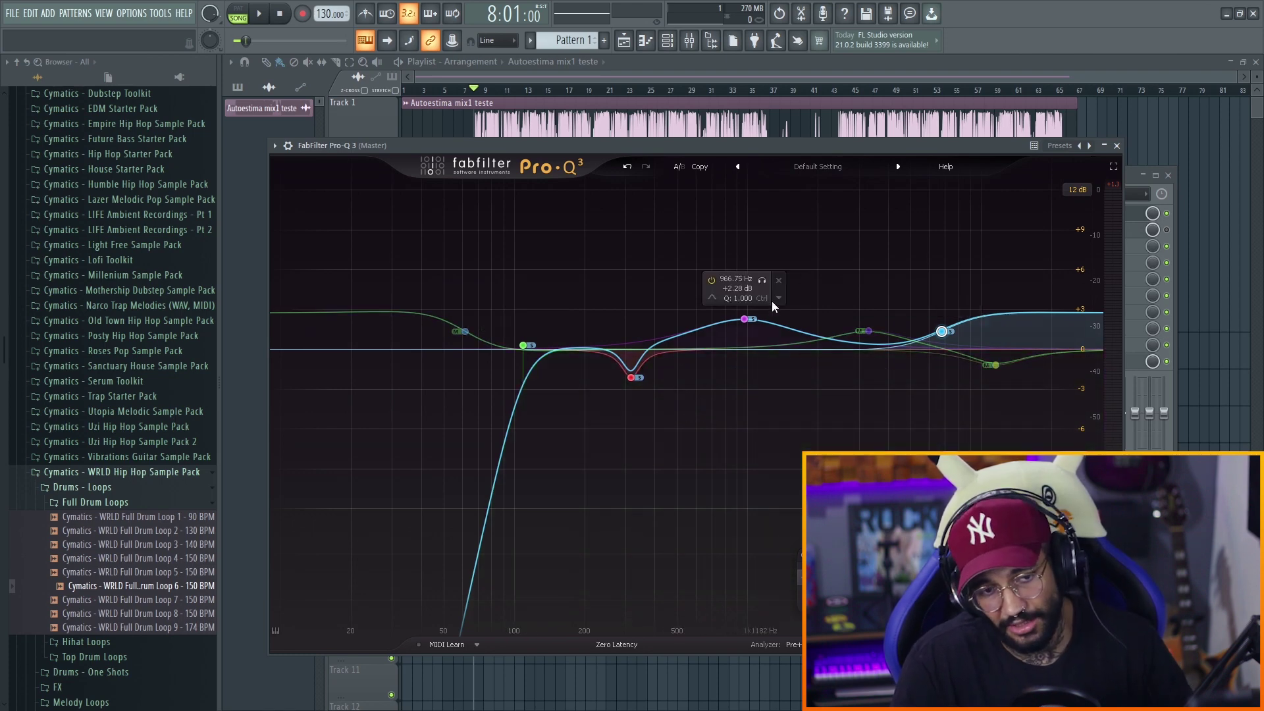
{"action": "left_click_drag", "start_coordinate": [741, 146], "coordinate": [737, 166]}
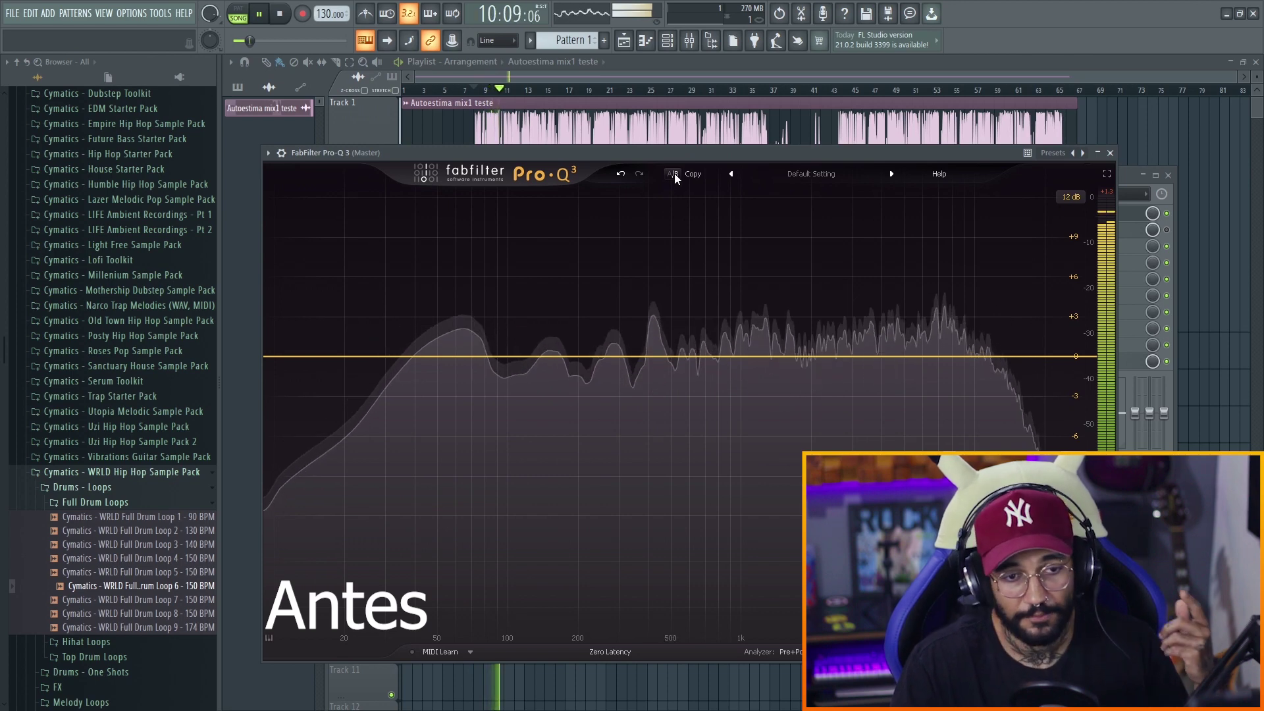
- Switch between the flat and equalized A/B states during playback, stop playback, and review the Mid and Side bands
{"action": "left_click", "coordinate": [674, 172]}
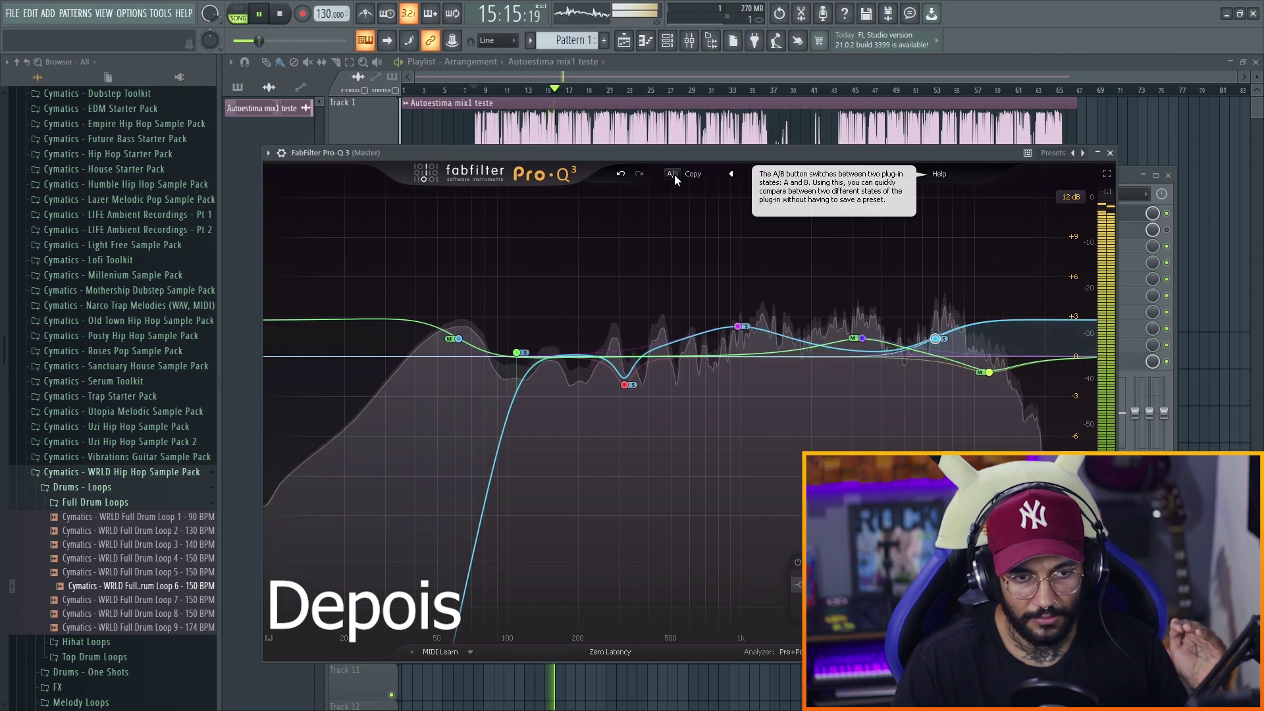
{"action": "left_click", "coordinate": [674, 175]}
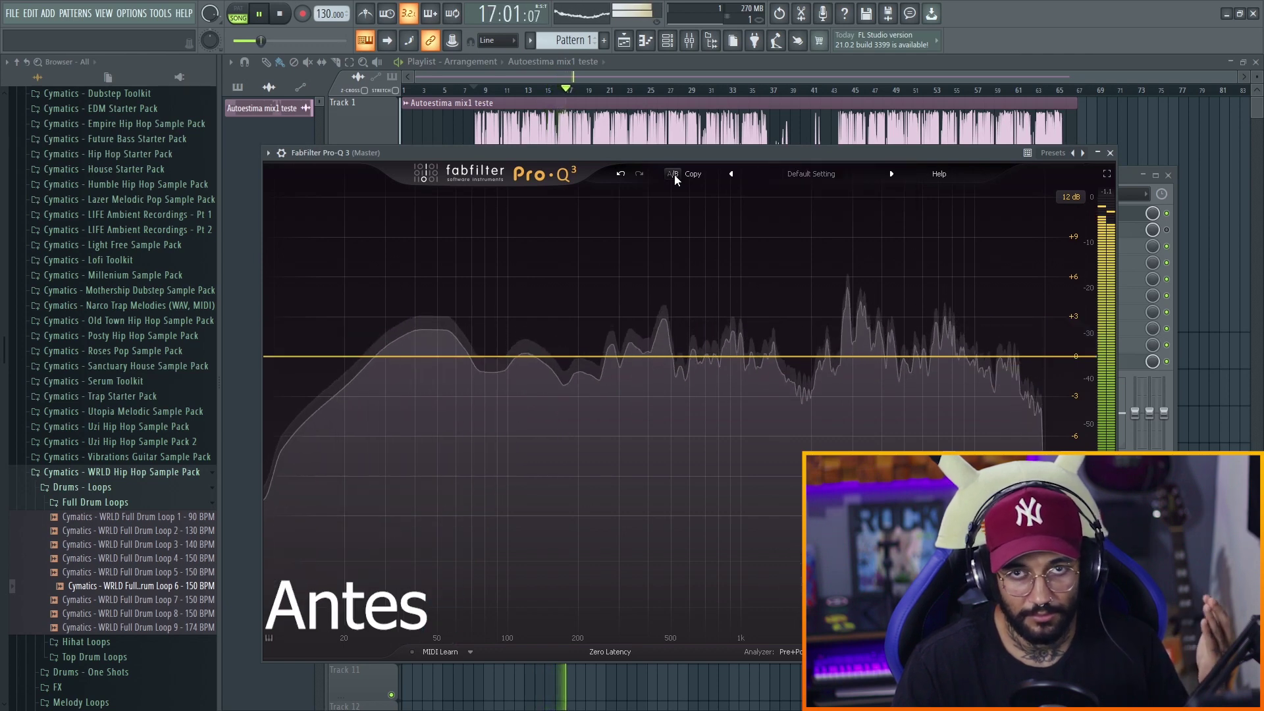
{"action": "left_click", "coordinate": [674, 175]}
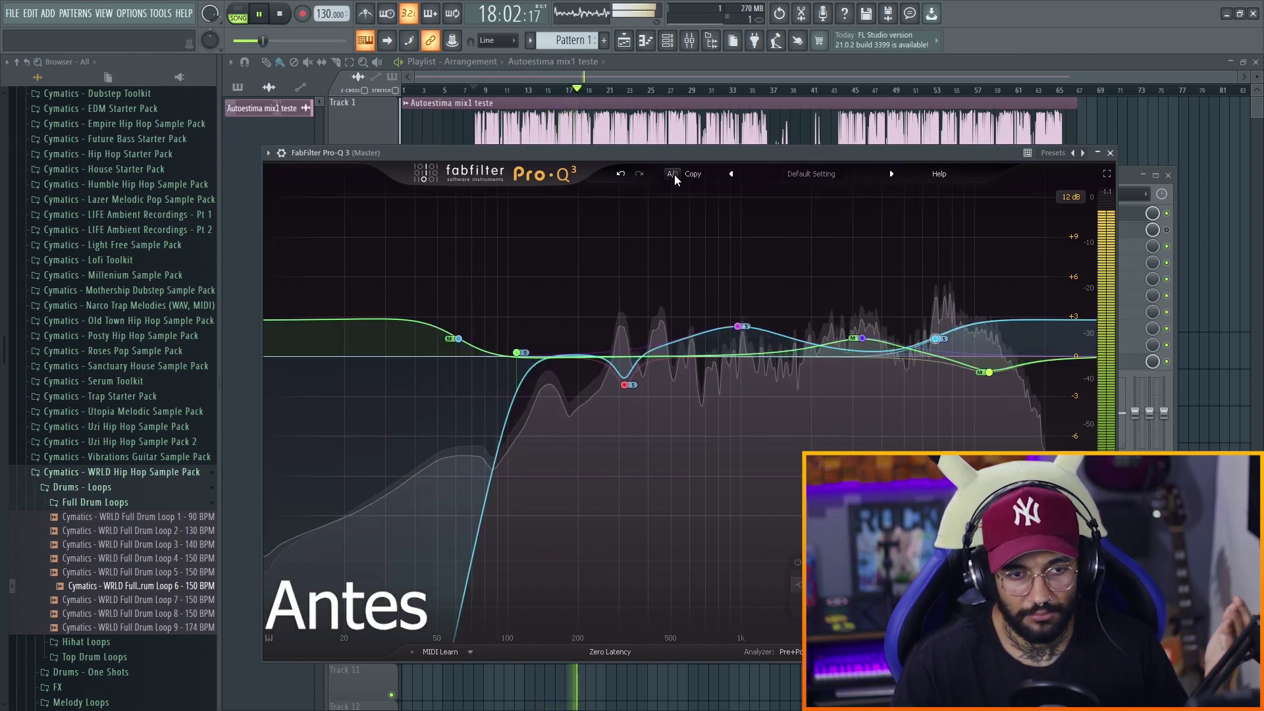
{"action": "key", "text": "space"}
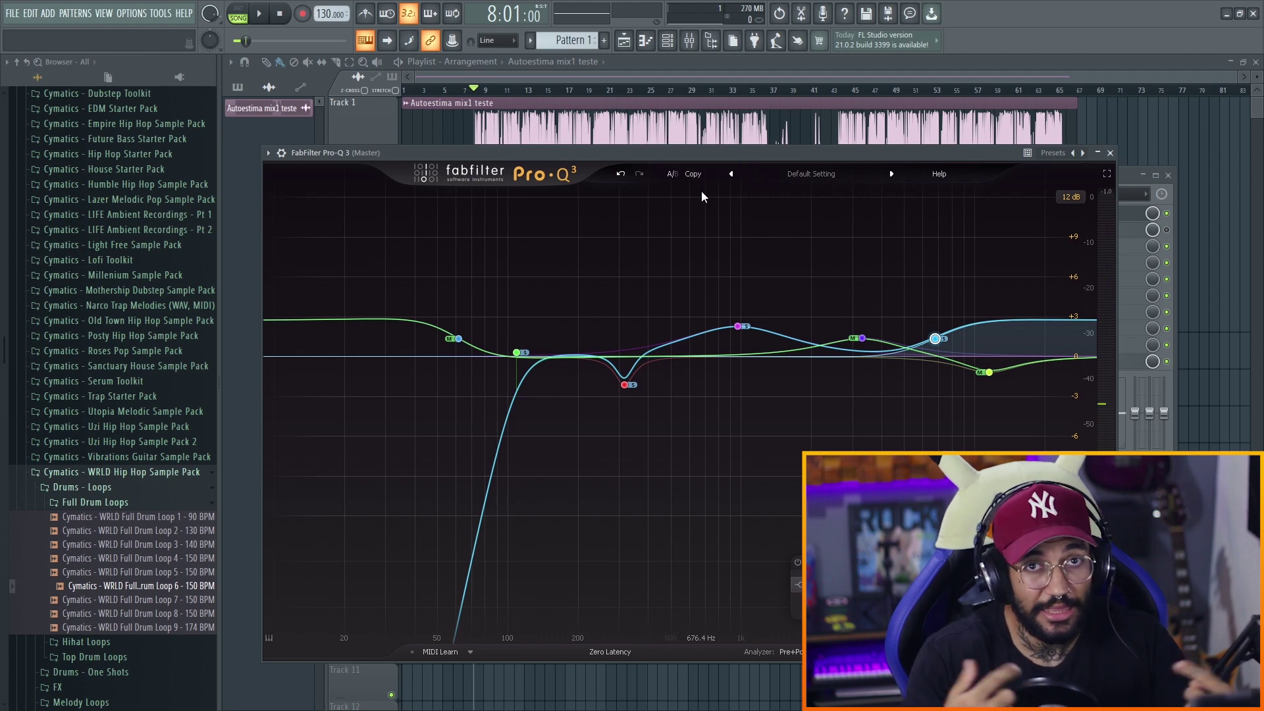
{"action": "mouse_move", "coordinate": [998, 371]}
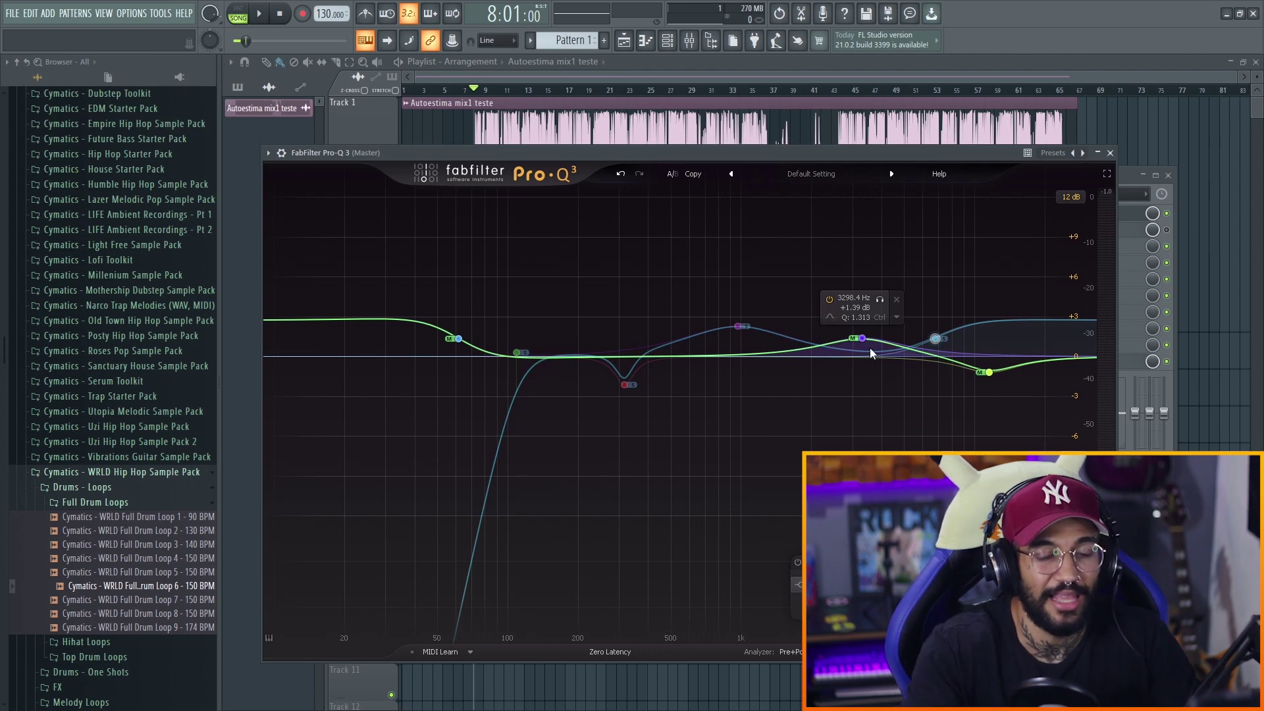
{"action": "mouse_move", "coordinate": [733, 327]}
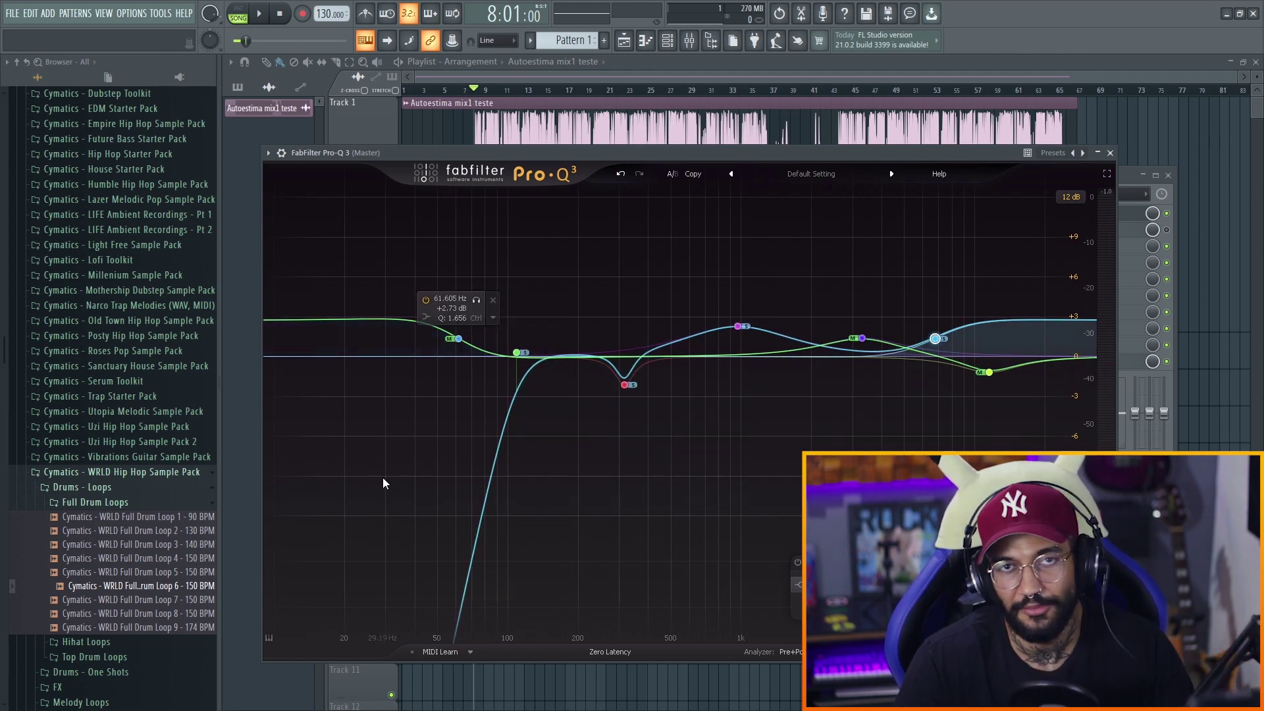
- Enable the Center Stereo plugin on the Master channel and open its window, clearing the equalizer out of the way
{"action": "left_click_drag", "start_coordinate": [833, 153], "coordinate": [545, 118]}
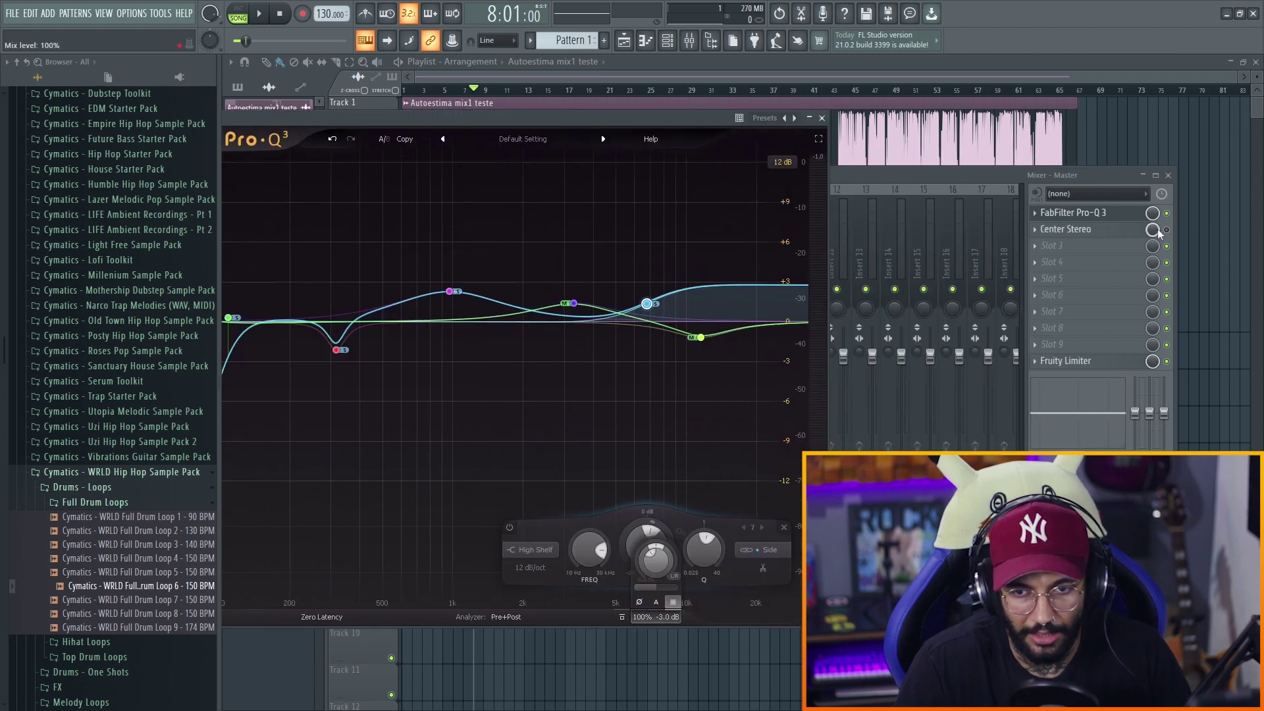
{"action": "left_click", "coordinate": [1139, 244]}
{"action": "left_click", "coordinate": [1066, 232]}
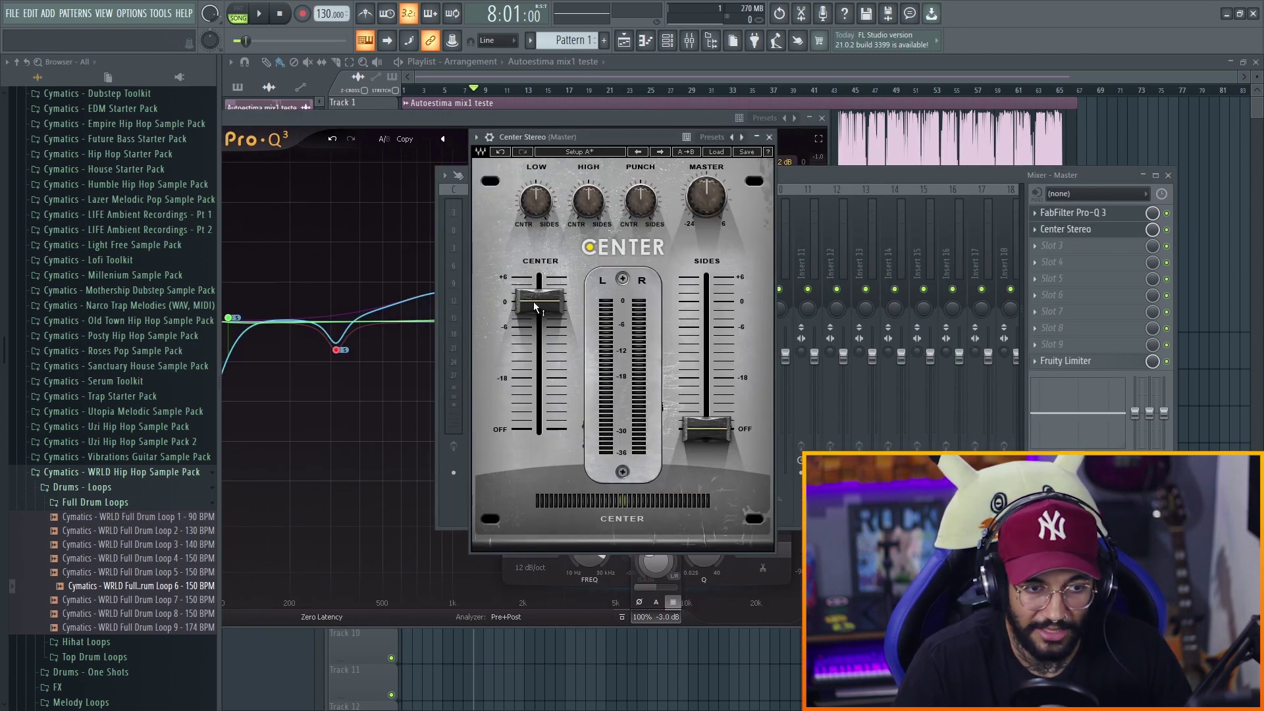
{"action": "left_click_drag", "start_coordinate": [605, 136], "coordinate": [626, 137]}
- Audition the center signal alone with the Center fader at 0.1 and Sides off, ending with playback stopped
{"action": "key", "text": "space"}
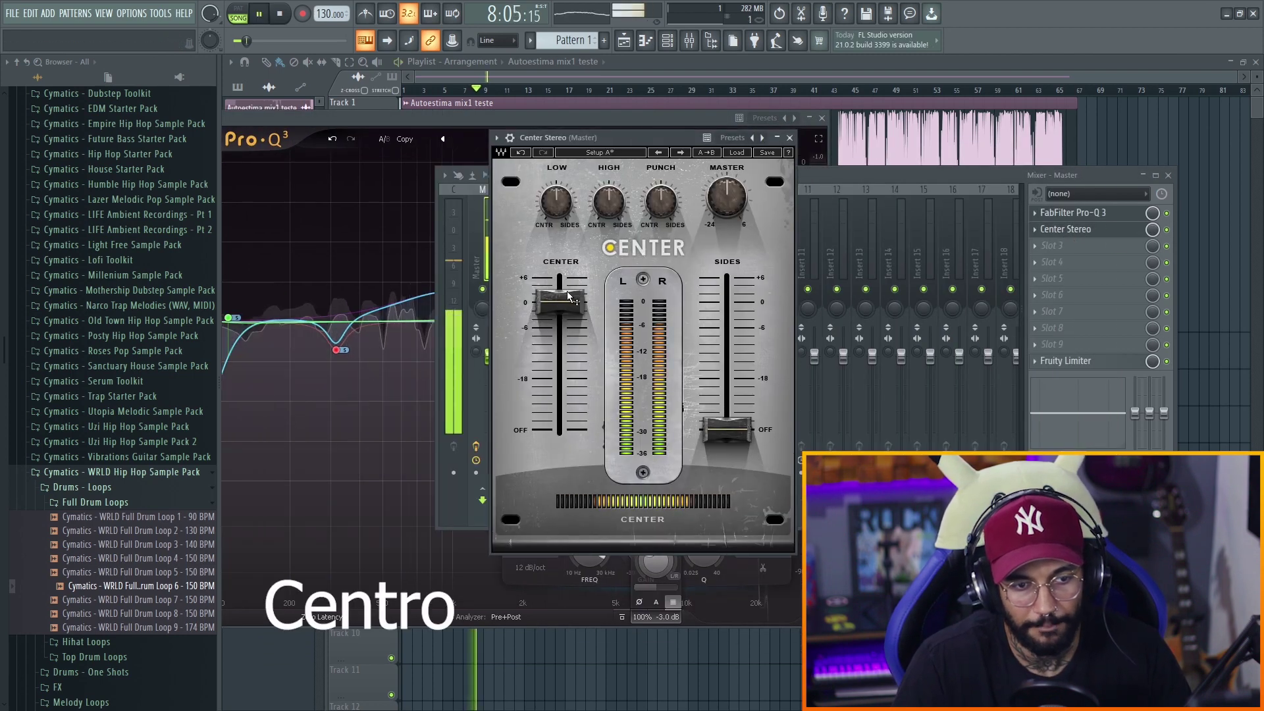
{"action": "left_click_drag", "start_coordinate": [570, 297], "coordinate": [564, 300]}
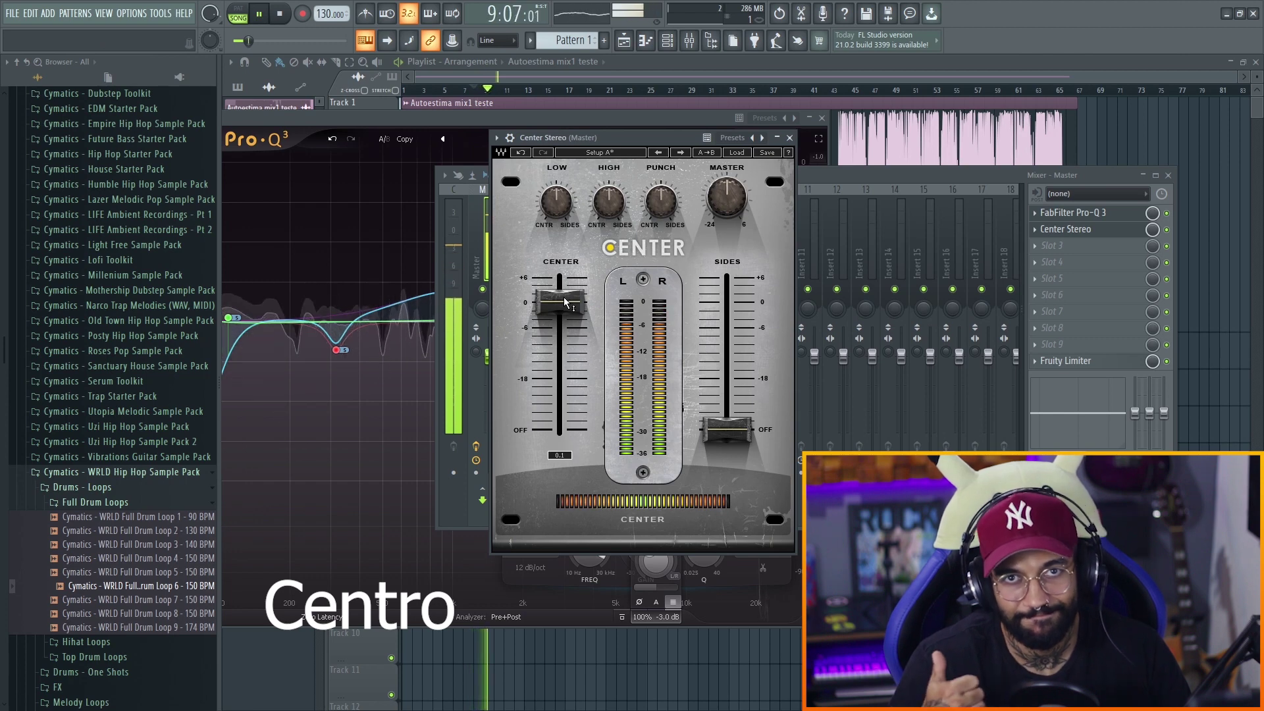
{"action": "key", "text": "space"}
- Set the Center fader to Off and the Sides fader to -0.2, and play the track to hear only the sides
{"action": "left_click_drag", "start_coordinate": [563, 297], "coordinate": [559, 430]}
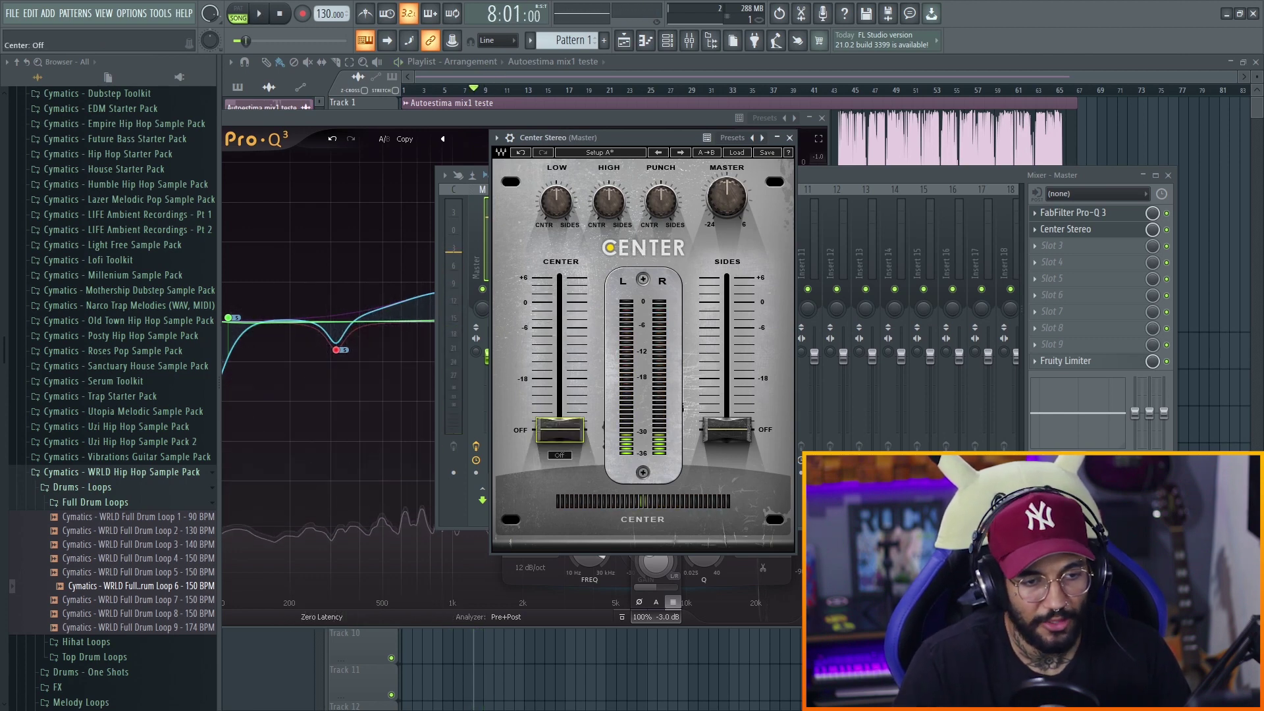
{"action": "left_click_drag", "start_coordinate": [727, 429], "coordinate": [727, 304]}
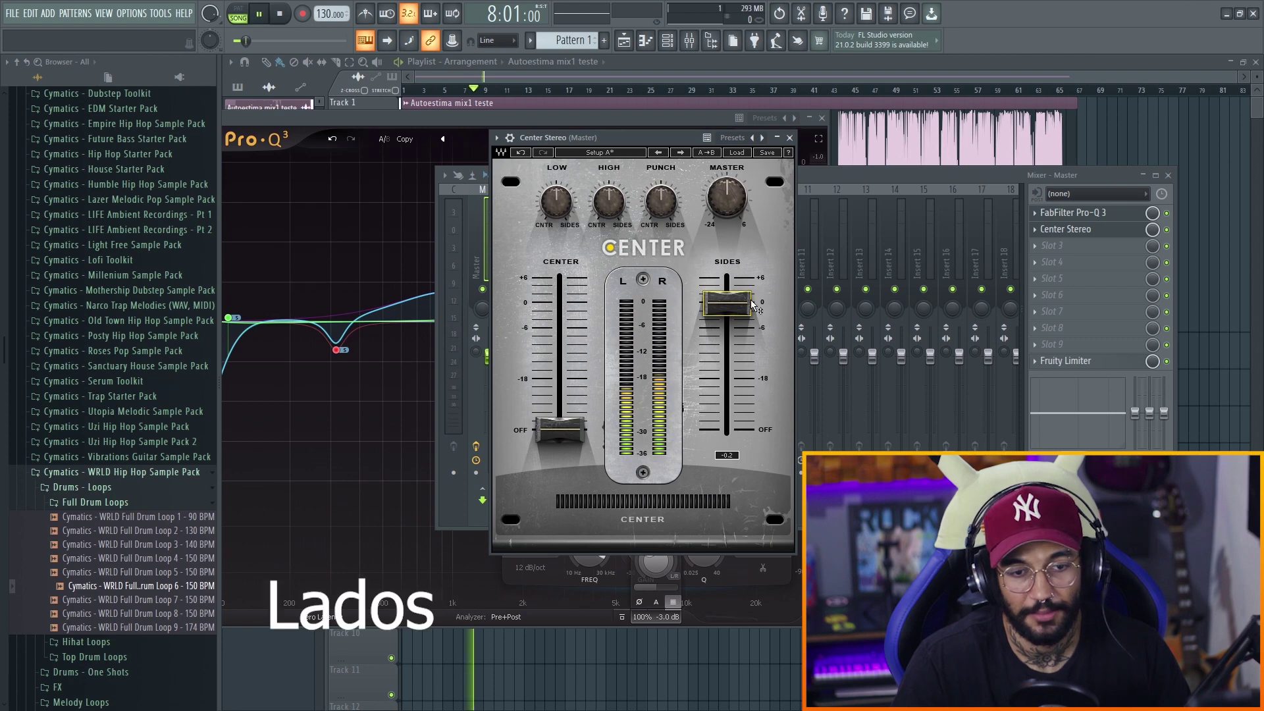
{"action": "key", "text": "space"}
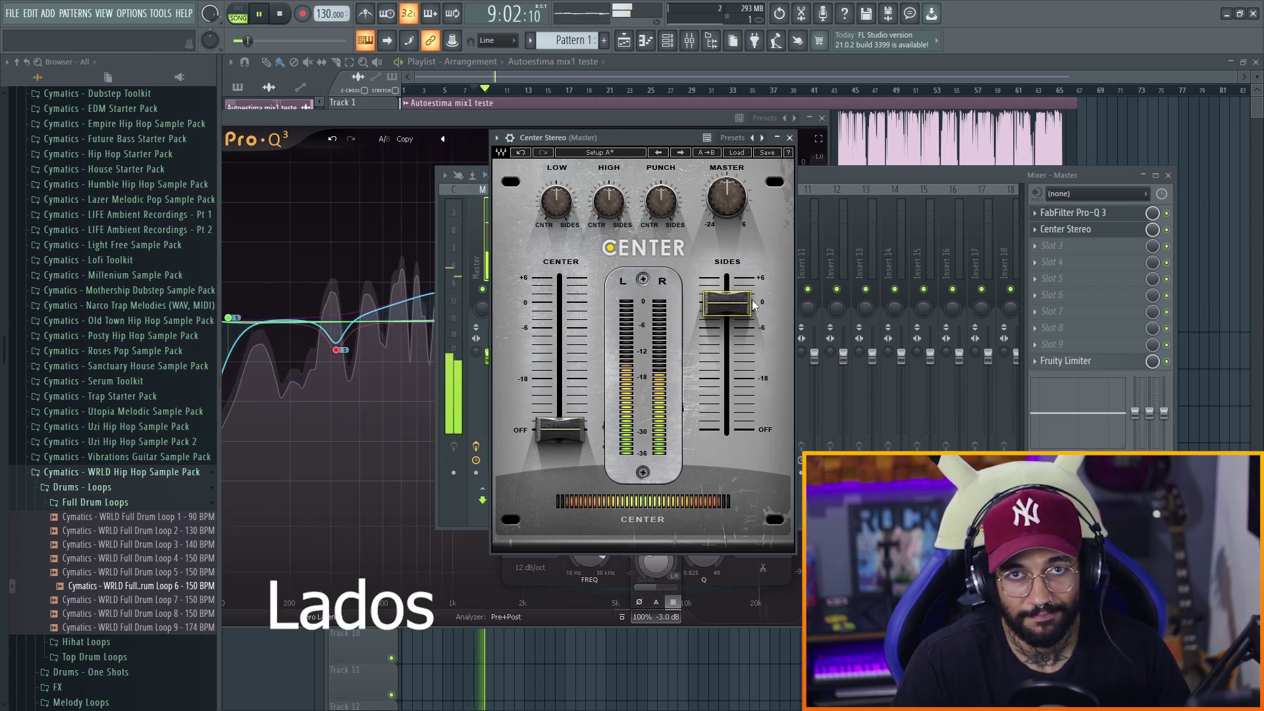
- Raise the Center fader back to about 0 during playback to hear center and sides together, and stop playback
{"action": "left_click", "coordinate": [561, 431]}
{"action": "left_click_drag", "start_coordinate": [561, 431], "coordinate": [560, 301]}
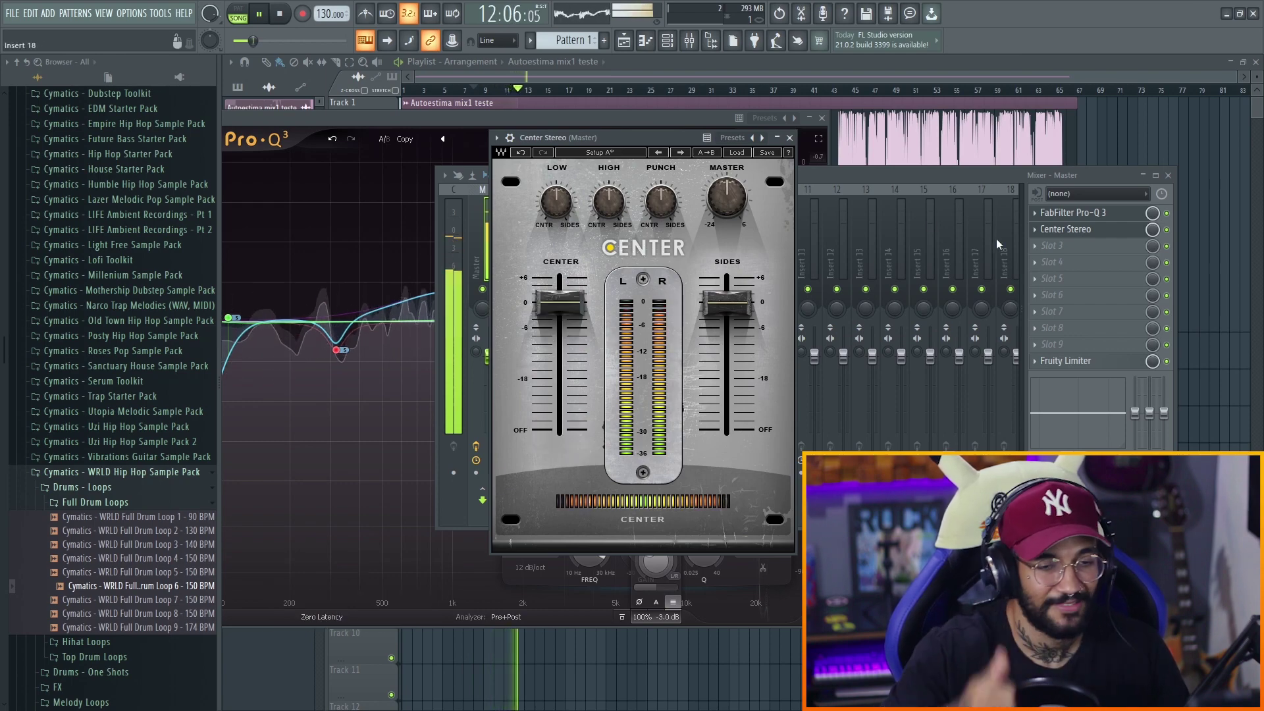
{"action": "key", "text": "space"}
- Bring the Pro-Q 3 window forward and reposition it, then reopen Center Stereo from the Master channel and place it over the mixer
{"action": "left_click", "coordinate": [528, 122]}
{"action": "left_click_drag", "start_coordinate": [528, 122], "coordinate": [862, 116]}
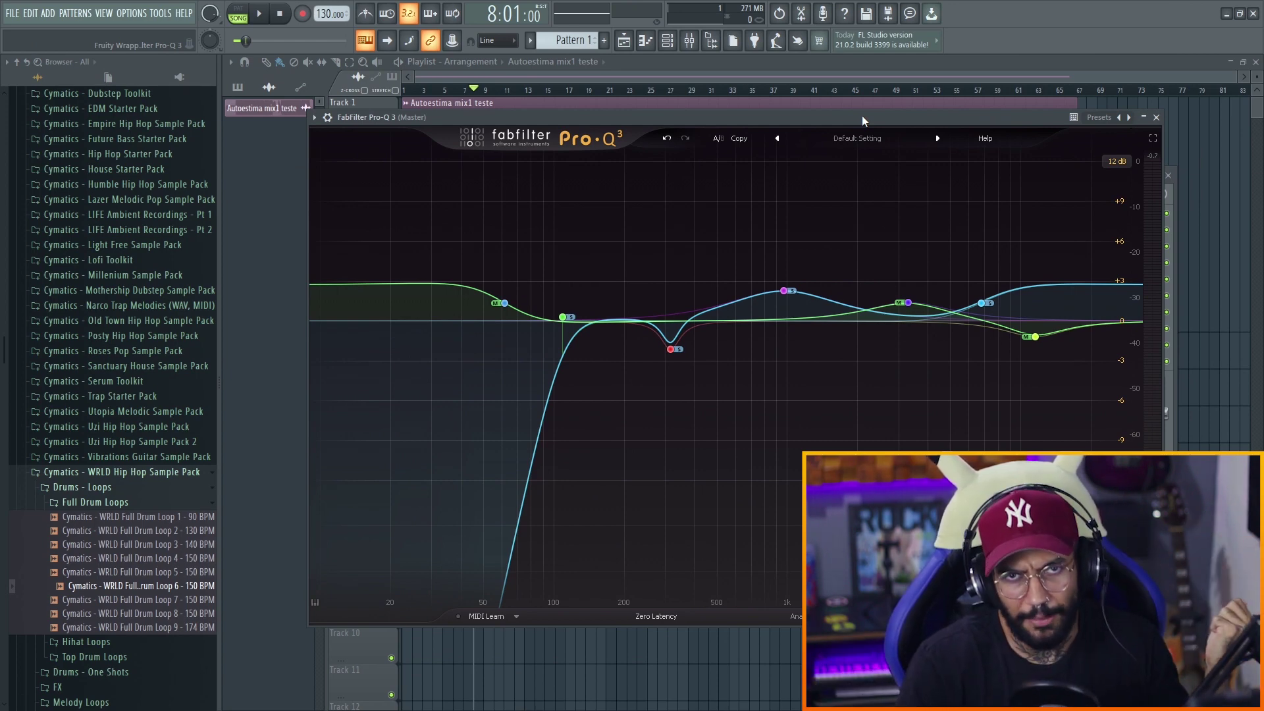
{"action": "left_click_drag", "start_coordinate": [1113, 117], "coordinate": [767, 191]}
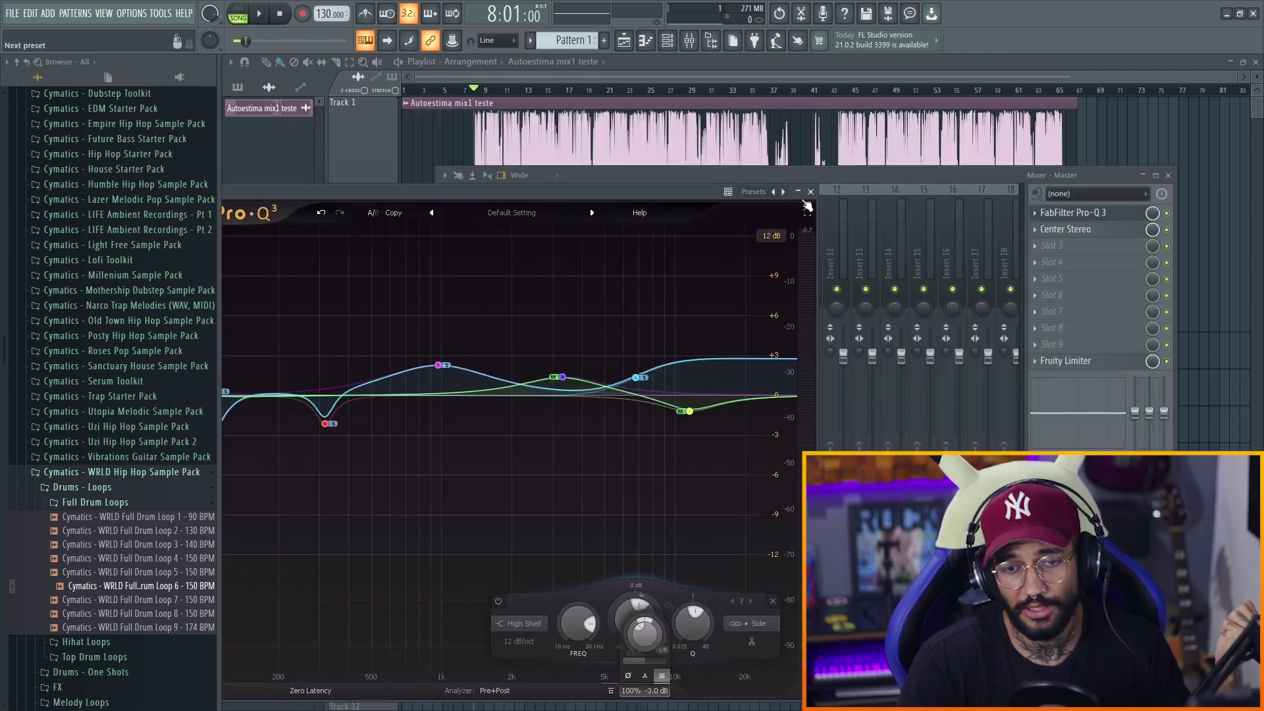
{"action": "left_click", "coordinate": [1069, 229]}
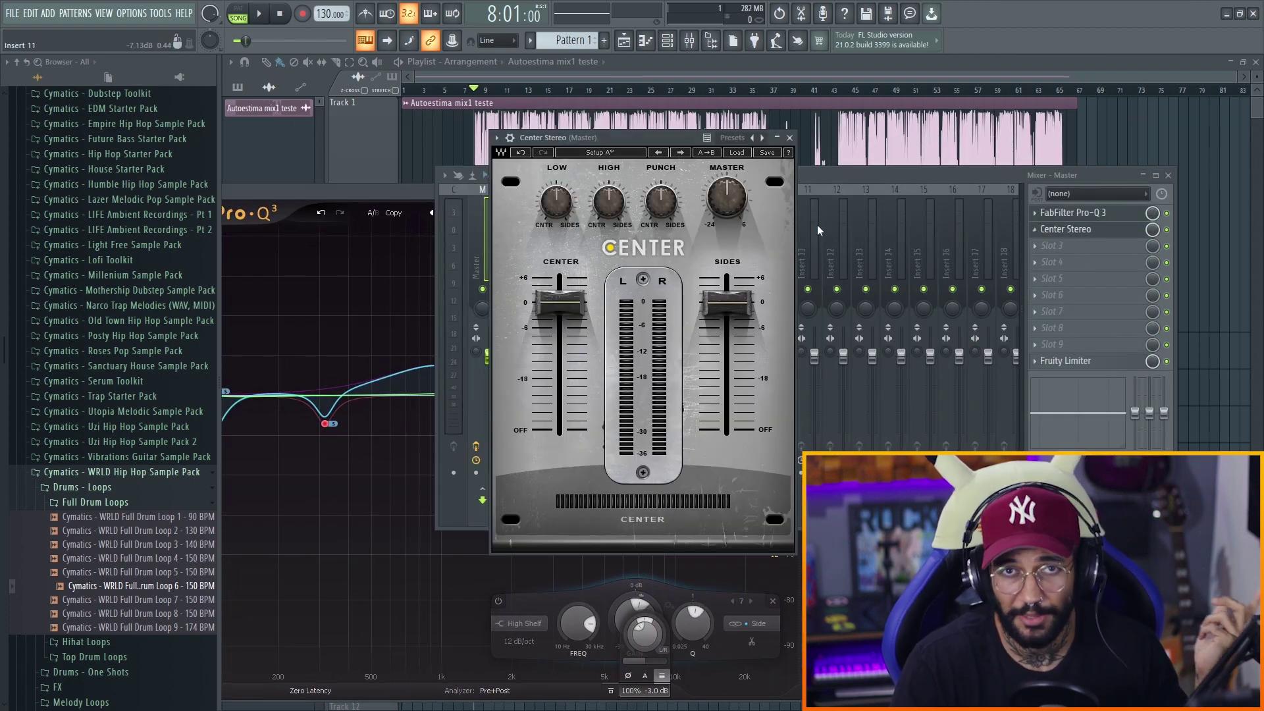
{"action": "left_click_drag", "start_coordinate": [646, 140], "coordinate": [807, 183]}
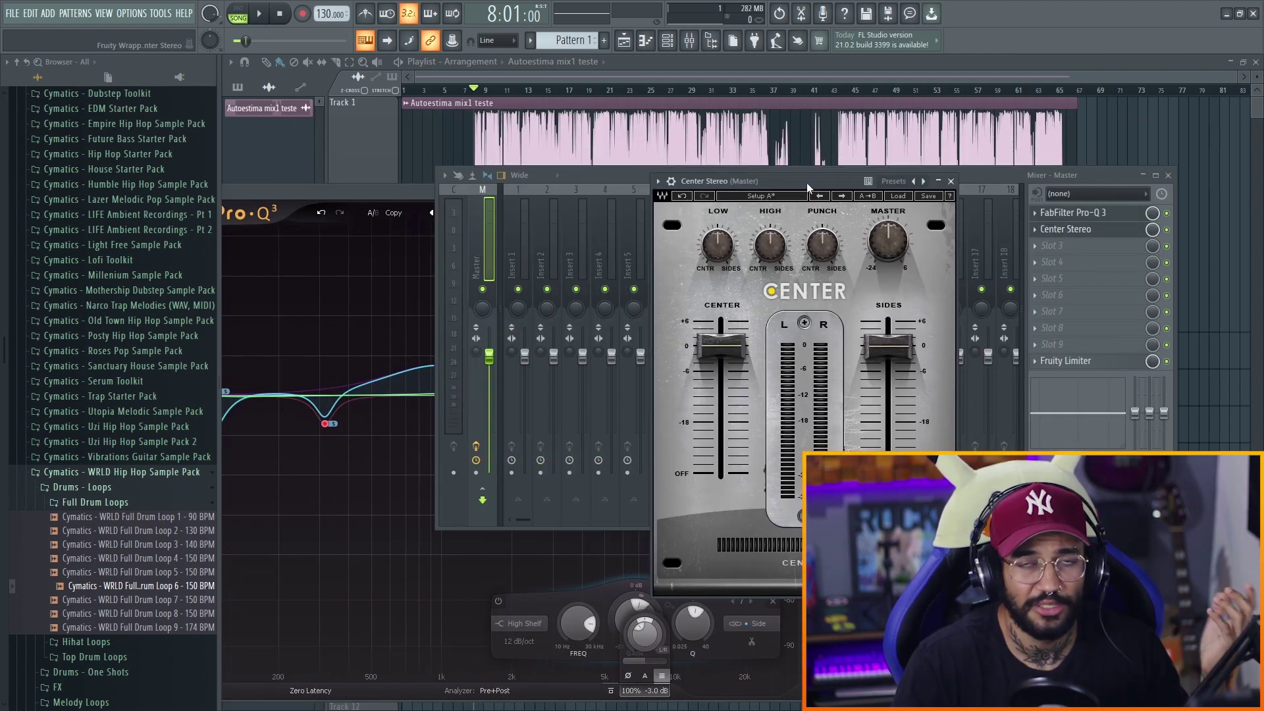